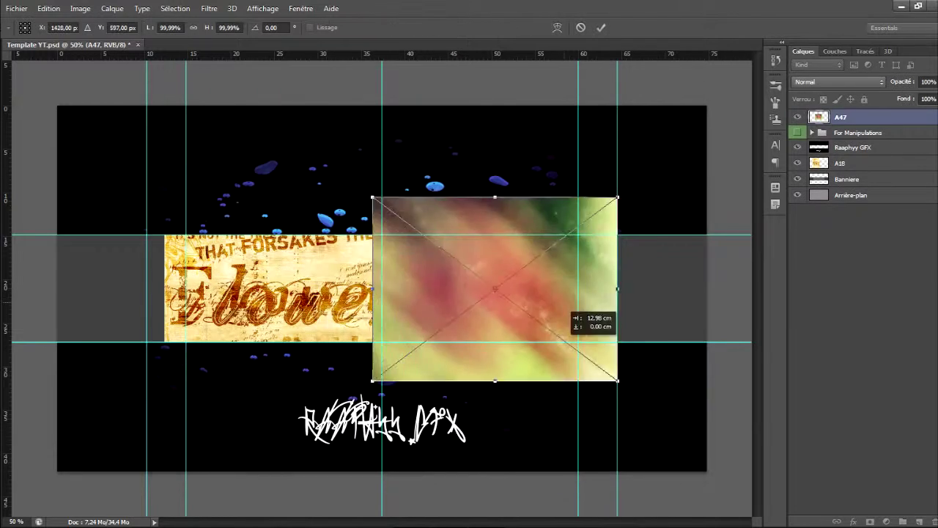
Step: Stretch the placed A47 texture across the full canvas width, confirm the import and move its layer directly beneath A18
{"action": "left_click_drag", "start_coordinate": [555, 335], "coordinate": [700, 177]}
{"action": "key", "text": "v"}
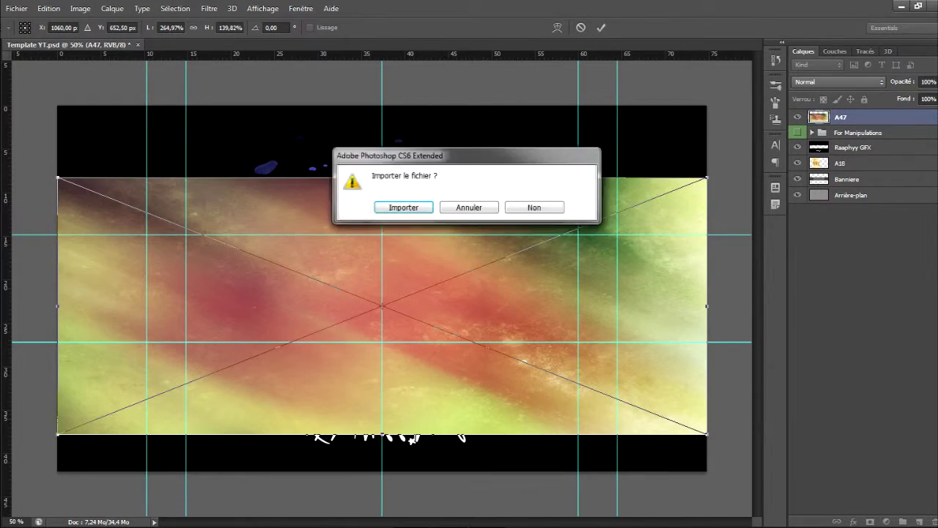
{"action": "key", "text": "Return"}
{"action": "left_click_drag", "start_coordinate": [841, 118], "coordinate": [841, 171]}
{"action": "left_click", "coordinate": [838, 81]}
{"action": "left_click", "coordinate": [838, 82]}
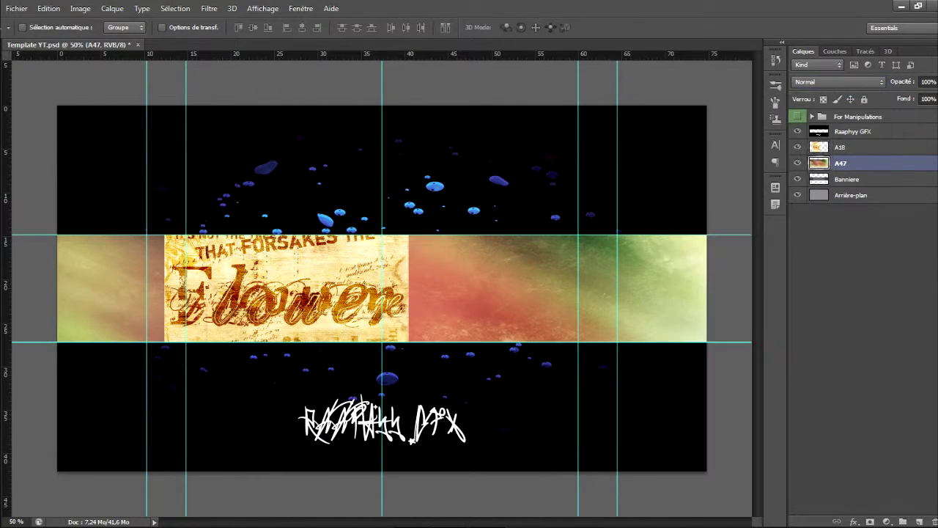
Step: Set the blend mode of the A18 layer to Incrustation
{"action": "left_click", "coordinate": [843, 147]}
{"action": "left_click", "coordinate": [838, 82]}
{"action": "left_click", "coordinate": [810, 193]}
{"action": "left_click", "coordinate": [837, 82]}
{"action": "left_click", "coordinate": [807, 241]}
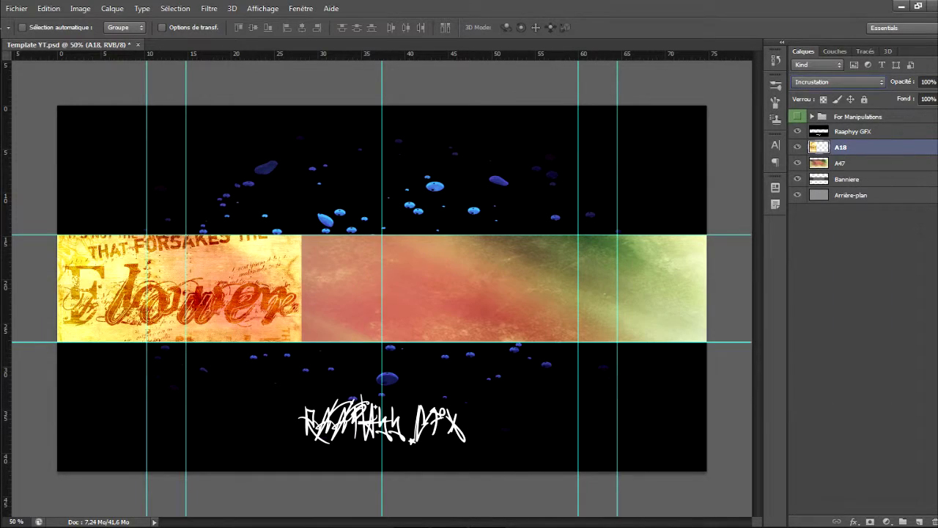
Step: Enlarge the A18 texture to span the full canvas width, with its upper text lines inside the banner, and apply the transformation
{"action": "key", "text": "ctrl+t"}
{"action": "left_click_drag", "start_coordinate": [699, 357], "coordinate": [428, 291]}
{"action": "left_click", "coordinate": [838, 82]}
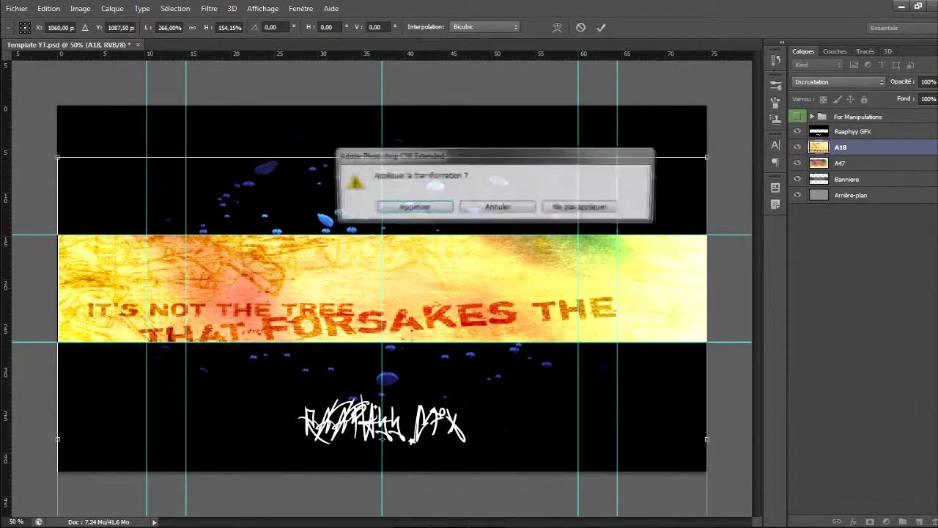
{"action": "left_click", "coordinate": [362, 203]}
Step: Try other blend modes such as Densité couleur + on the A18 layer, ending on Incrustation
{"action": "left_click", "coordinate": [807, 191]}
{"action": "key", "text": "Up"}
{"action": "key", "text": "Up"}
{"action": "key", "text": "Up"}
{"action": "key", "text": "Up"}
{"action": "key", "text": "Up"}
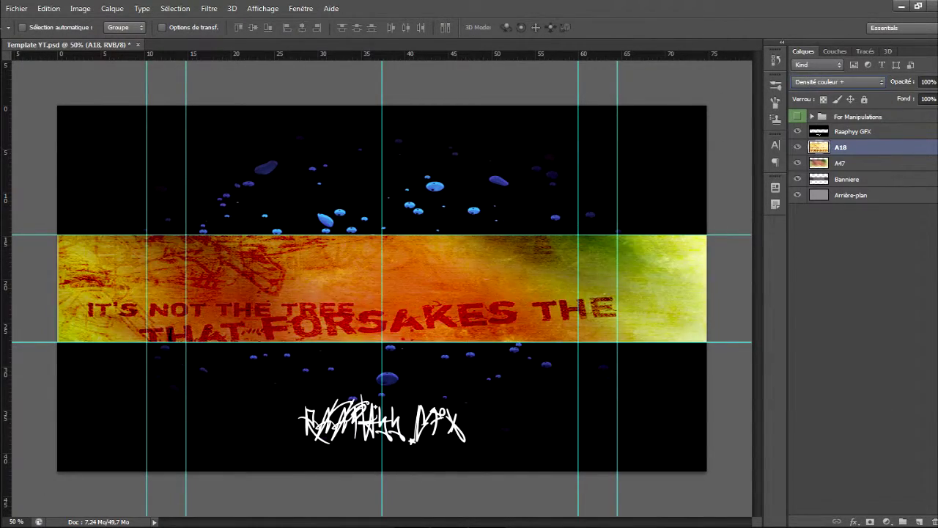
{"action": "key", "text": "Down"}
{"action": "key", "text": "Down"}
{"action": "key", "text": "Down"}
{"action": "key", "text": "Down"}
{"action": "key", "text": "Down"}
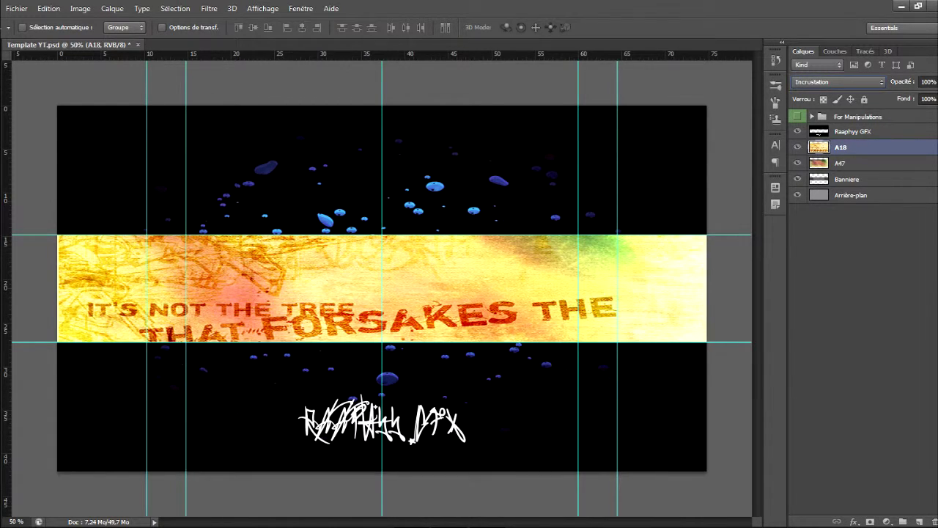
Step: Mute the colours of the A18 texture with a Hue/Saturation adjustment
{"action": "key", "text": "ctrl+u"}
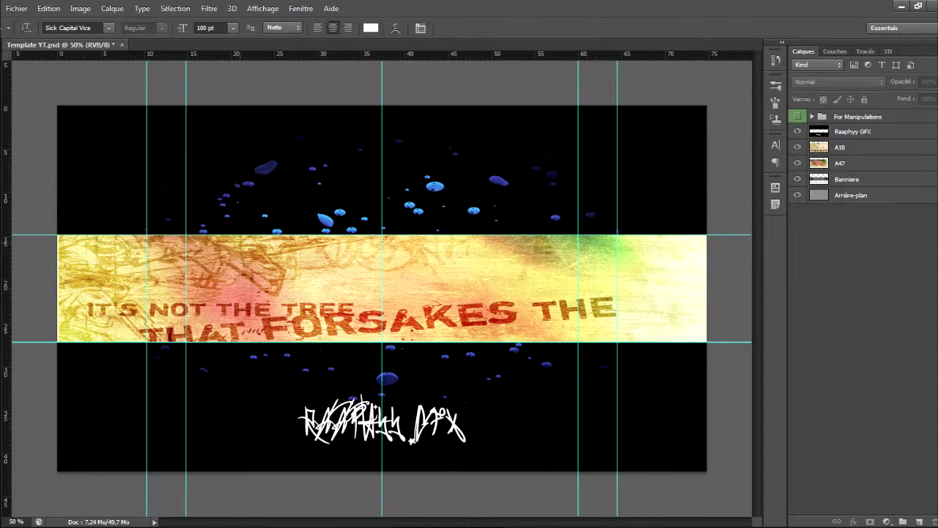
Step: Add a paragraph text reading "Raaphyy GFX" in the middle of the banner, set in the ! PEPSI ! font
{"action": "left_click_drag", "start_coordinate": [241, 243], "coordinate": [539, 335]}
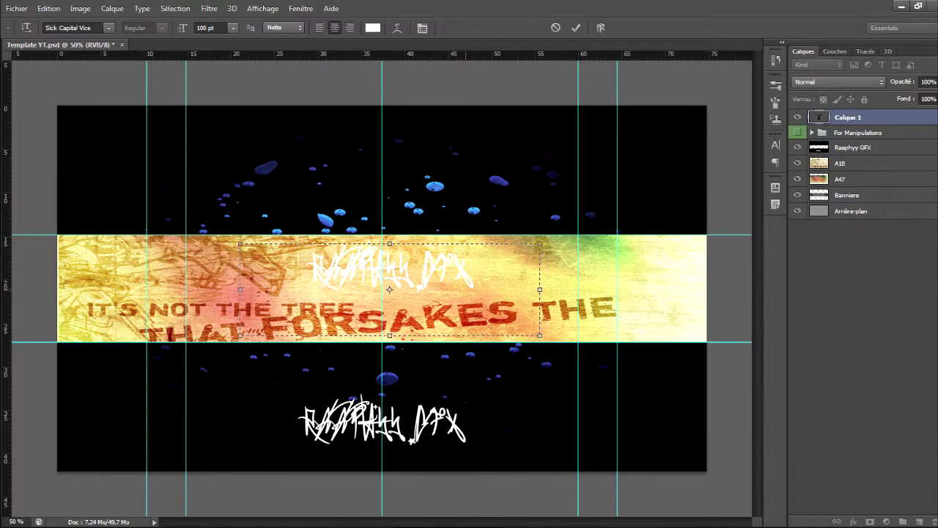
{"action": "key", "text": "ctrl+a"}
{"action": "left_click", "coordinate": [109, 28]}
{"action": "scroll", "coordinate": [103, 220], "scroll_direction": "up", "scroll_amount": 10}
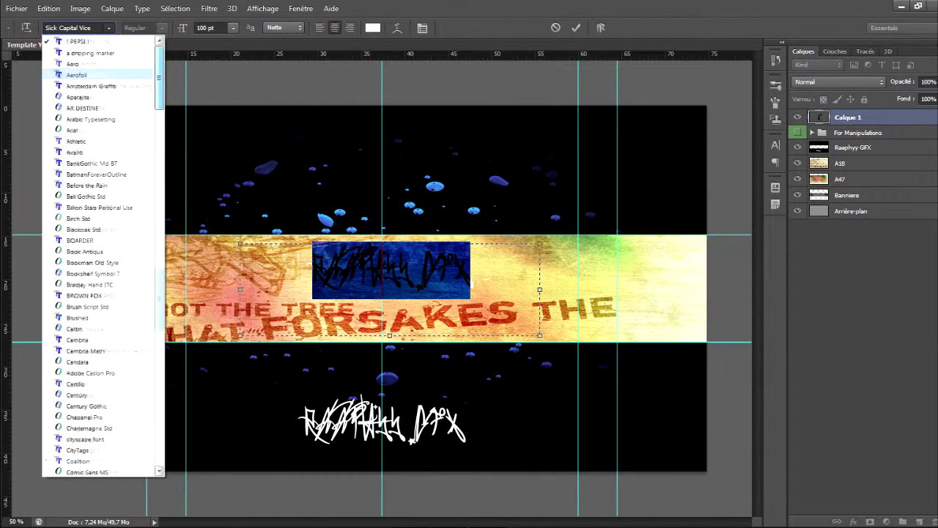
{"action": "left_click", "coordinate": [73, 38]}
{"action": "key", "text": "ctrl+Return"}
{"action": "key", "text": "v"}
Step: Import the Marijuana_Trans image, shrink it to about 12.7 cm wide and place it on the banner at the start of the title
{"action": "left_click", "coordinate": [17, 8]}
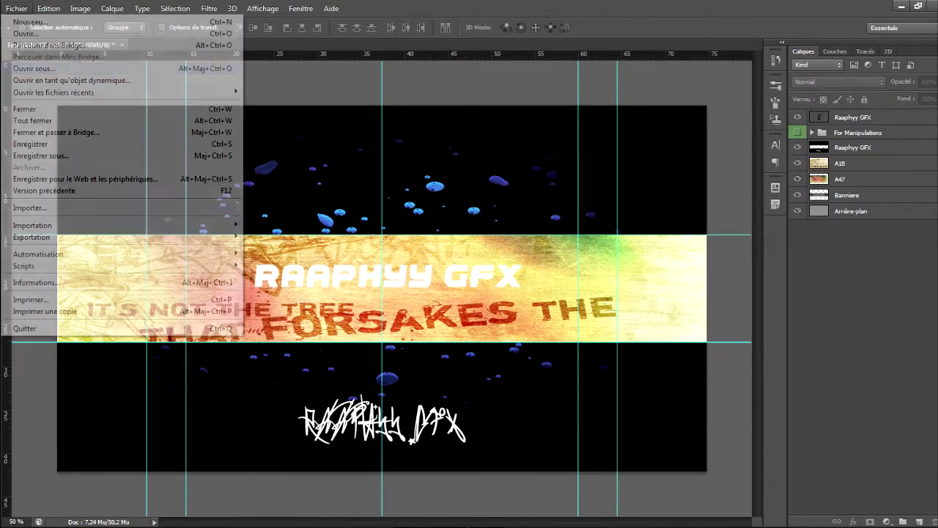
{"action": "left_click", "coordinate": [37, 178]}
{"action": "scroll", "coordinate": [460, 261], "scroll_direction": "down", "scroll_amount": 5}
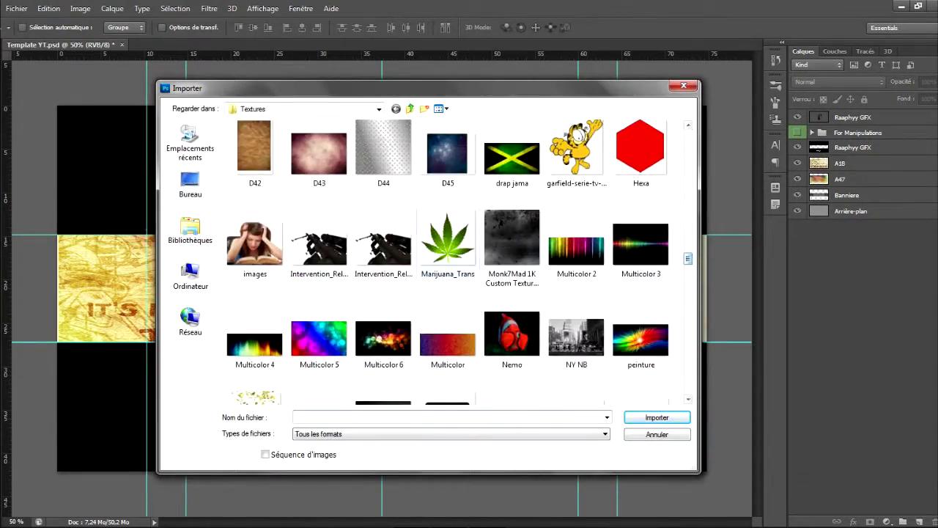
{"action": "double_click", "coordinate": [448, 235]}
{"action": "left_click_drag", "start_coordinate": [564, 107], "coordinate": [317, 378]}
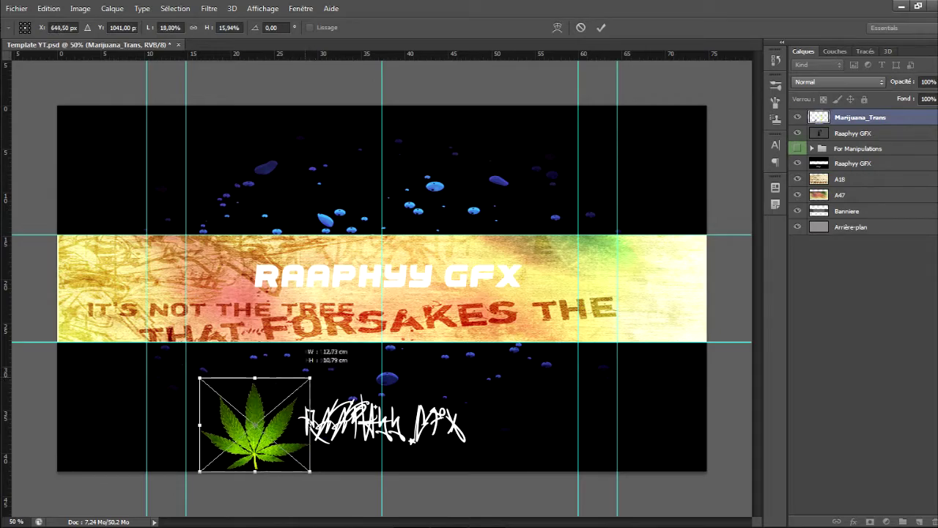
{"action": "left_click_drag", "start_coordinate": [257, 418], "coordinate": [251, 264]}
{"action": "left_click", "coordinate": [17, 8]}
{"action": "key", "text": "Return"}
Step: Import TEXTURE - ERAAH PACK (19) - Copie, place it over the banner's right end and move its layer between A18 and A47
{"action": "left_click", "coordinate": [36, 178]}
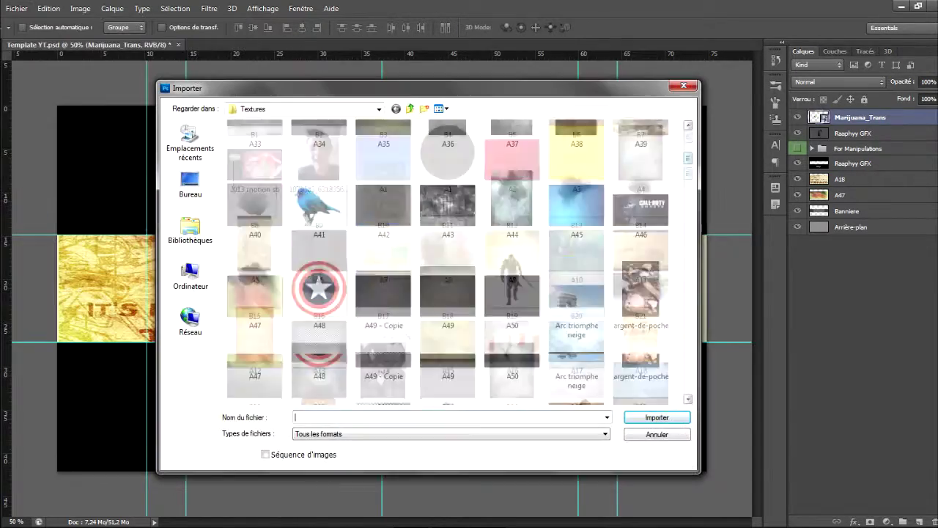
{"action": "scroll", "coordinate": [460, 261], "scroll_direction": "down", "scroll_amount": 10}
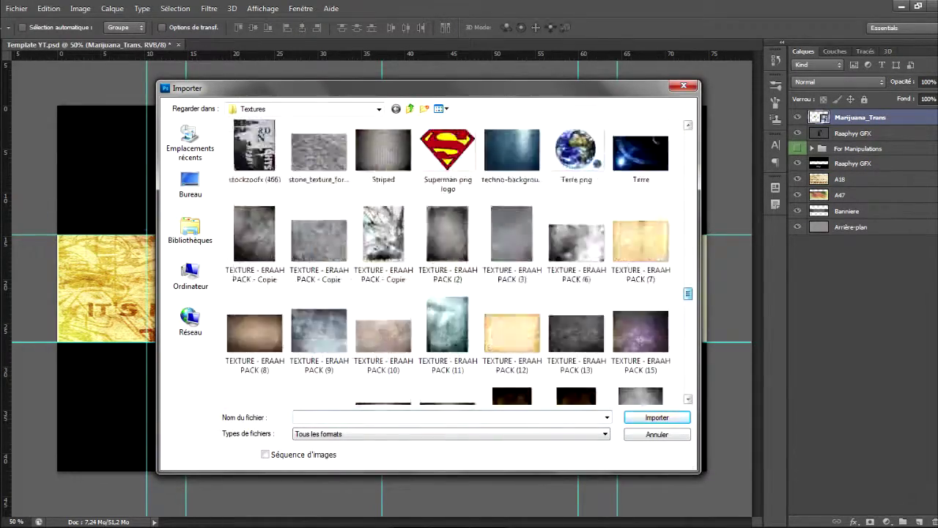
{"action": "scroll", "coordinate": [422, 261], "scroll_direction": "down", "scroll_amount": 10}
{"action": "double_click", "coordinate": [555, 151]}
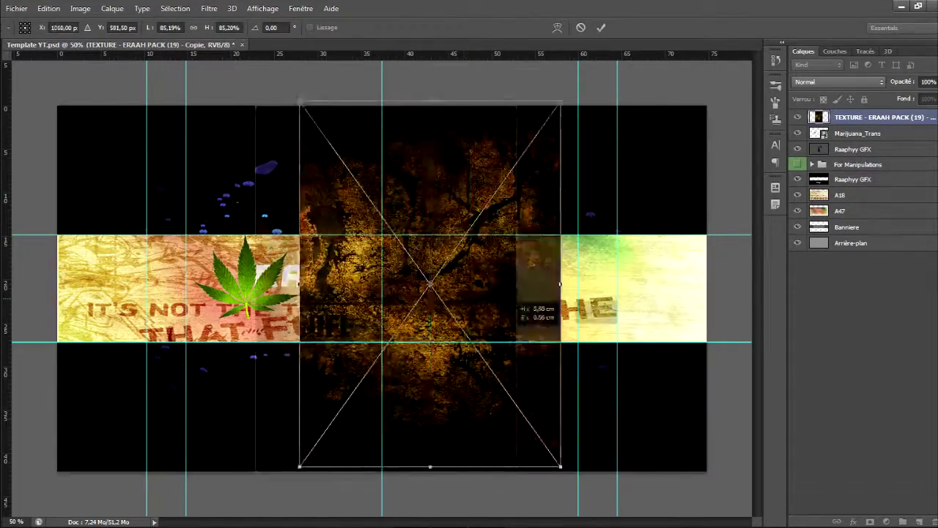
{"action": "left_click_drag", "start_coordinate": [513, 299], "coordinate": [658, 299]}
{"action": "key", "text": "Return"}
{"action": "left_click_drag", "start_coordinate": [879, 118], "coordinate": [880, 203]}
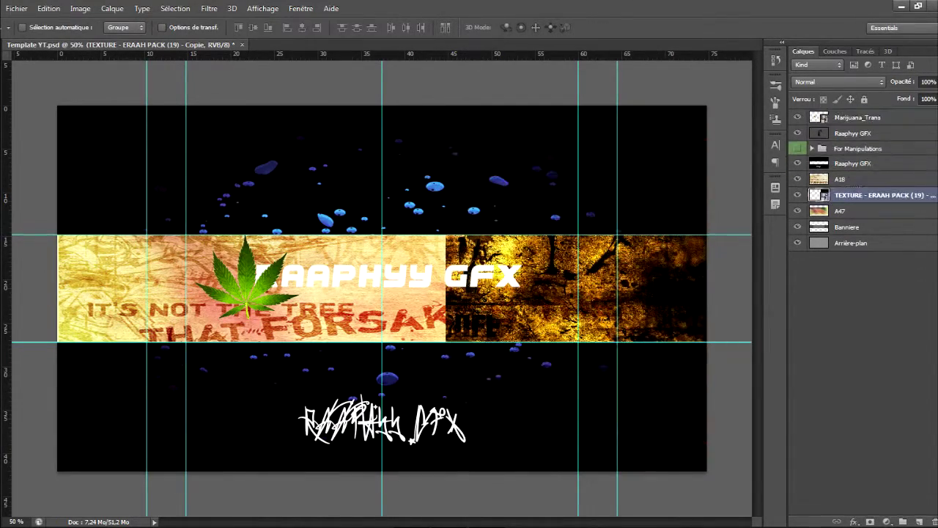
Step: Set the ERAAH PACK (19) texture to Superposition blending and shift it slightly right and down
{"action": "left_click", "coordinate": [838, 81]}
{"action": "left_click", "coordinate": [828, 232]}
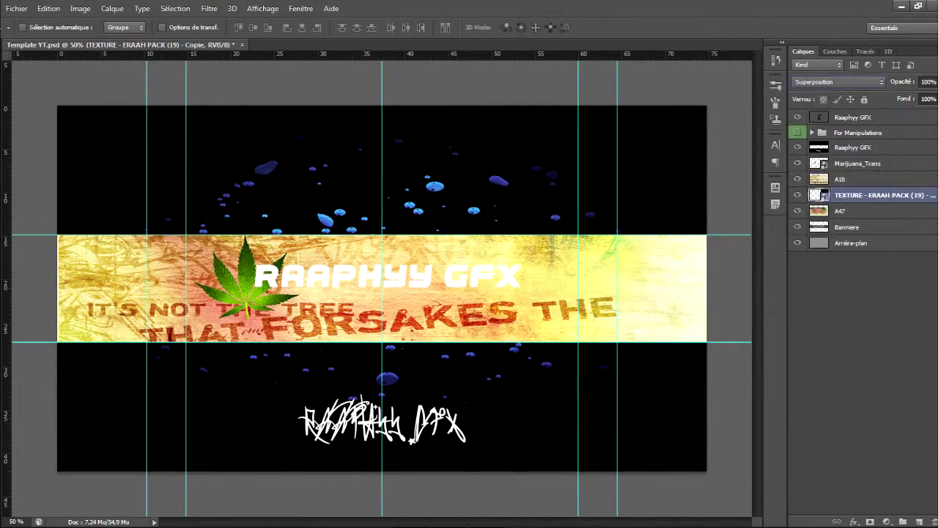
{"action": "left_click_drag", "start_coordinate": [663, 317], "coordinate": [679, 345]}
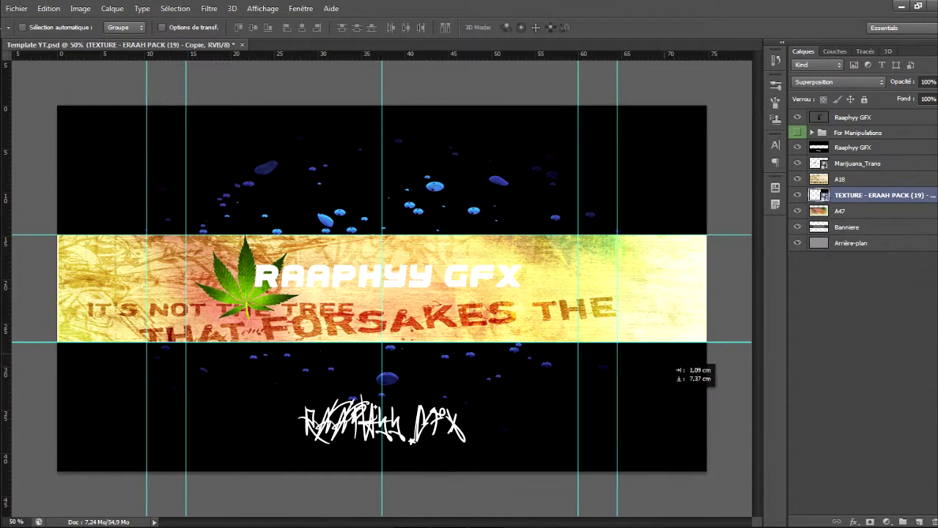
{"action": "left_click", "coordinate": [838, 82]}
{"action": "left_click", "coordinate": [829, 232]}
Step: Stretch the ERAAH PACK (19) texture across the banner's full width and apply the transformation
{"action": "key", "text": "ctrl+t"}
{"action": "left_click_drag", "start_coordinate": [58, 185], "coordinate": [58, 157]}
{"action": "left_click", "coordinate": [839, 82]}
{"action": "left_click", "coordinate": [497, 209]}
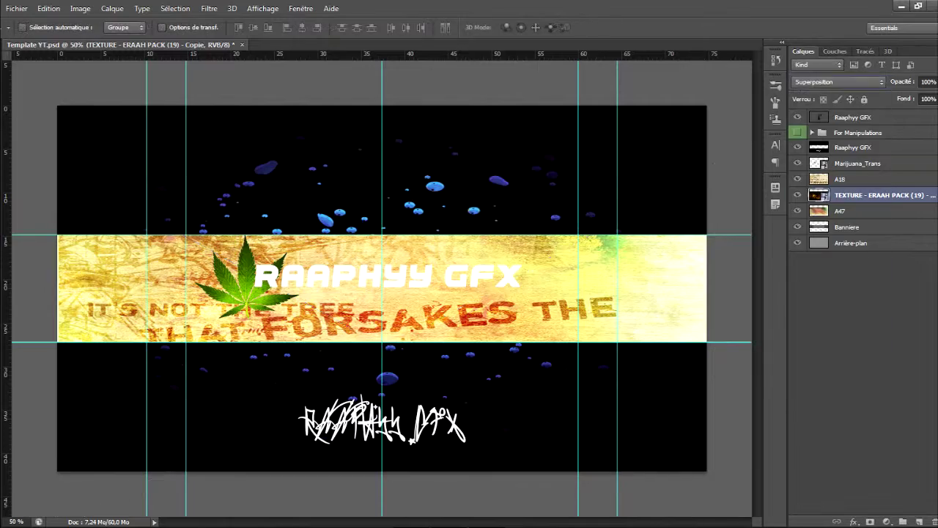
Step: Try the available blend modes on the ERAAH PACK (19) texture, including Différence, Luminosité, Obscurcir and Eclaircir, ending on Couleur plus claire
{"action": "key", "text": "Down"}
{"action": "key", "text": "Down"}
{"action": "key", "text": "Down"}
{"action": "key", "text": "Down"}
{"action": "key", "text": "Down"}
{"action": "key", "text": "Down"}
{"action": "key", "text": "Down"}
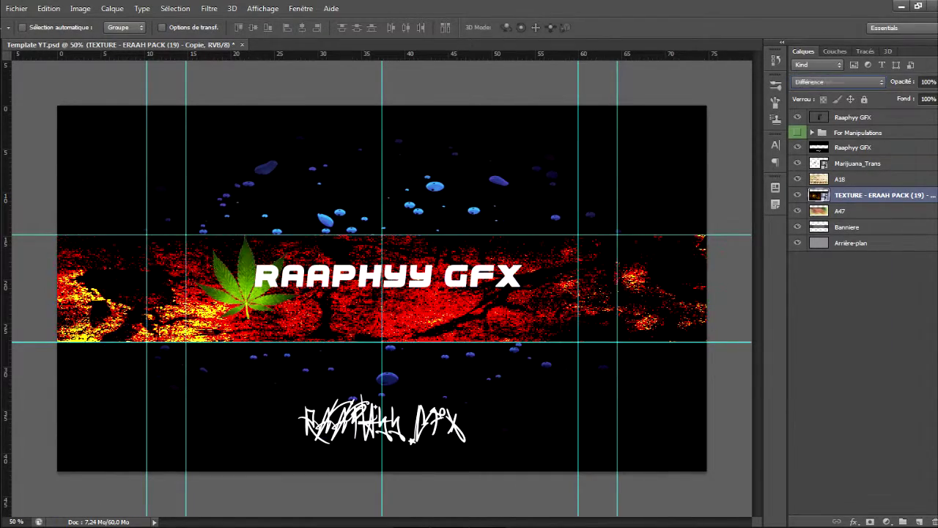
{"action": "key", "text": "Down"}
{"action": "key", "text": "Down"}
{"action": "key", "text": "Down"}
{"action": "key", "text": "Down"}
{"action": "key", "text": "Down"}
{"action": "key", "text": "Down"}
{"action": "key", "text": "Down"}
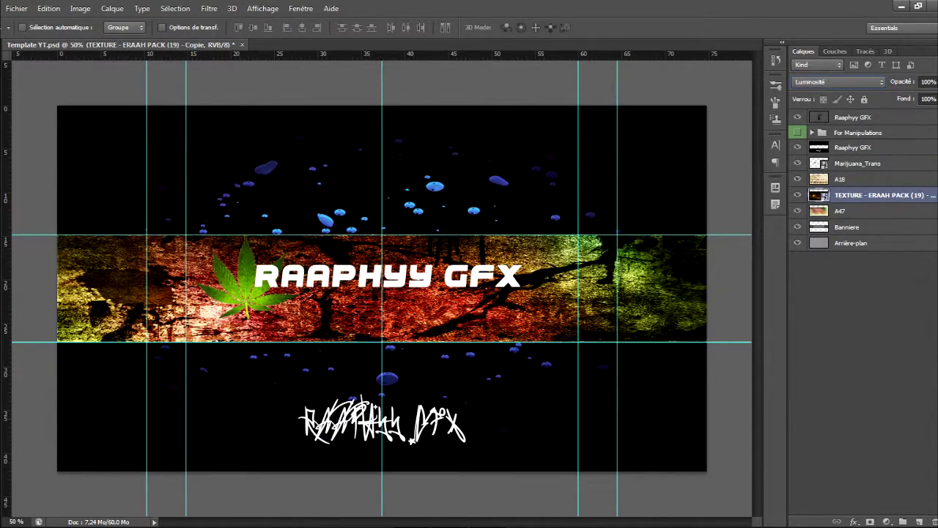
{"action": "key", "text": "Down"}
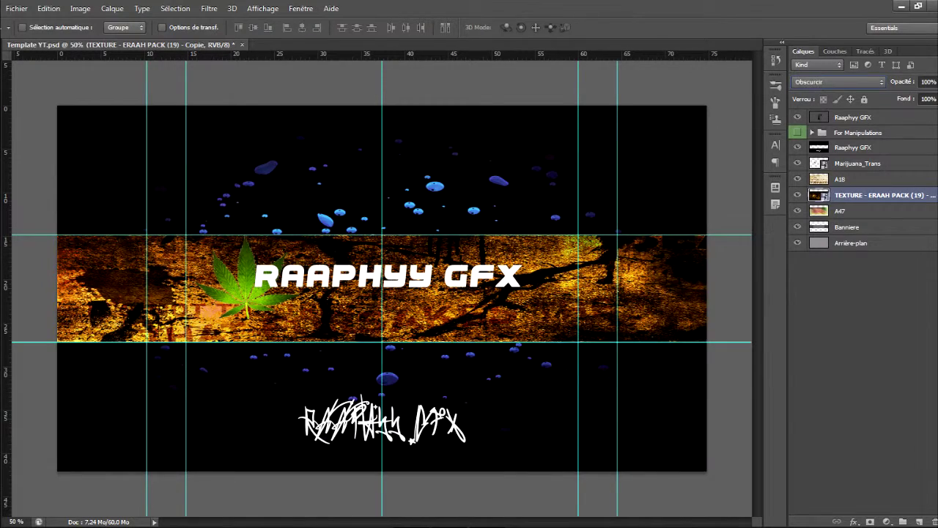
{"action": "key", "text": "Down"}
{"action": "key", "text": "Down"}
{"action": "key", "text": "Down"}
{"action": "key", "text": "Down"}
{"action": "key", "text": "Down"}
{"action": "key", "text": "Down"}
{"action": "key", "text": "Down"}
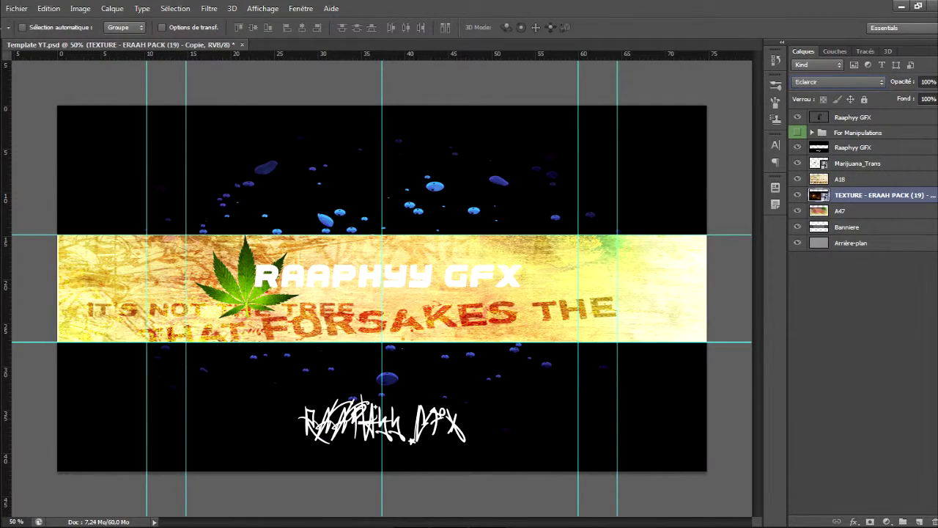
{"action": "key", "text": "Down"}
{"action": "key", "text": "Down"}
{"action": "key", "text": "Down"}
{"action": "key", "text": "Down"}
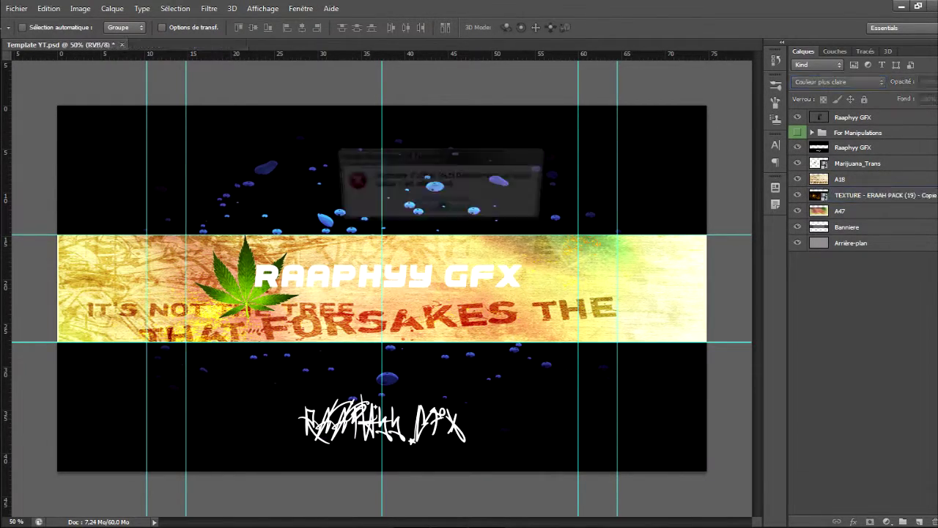
{"action": "key", "text": "Return"}
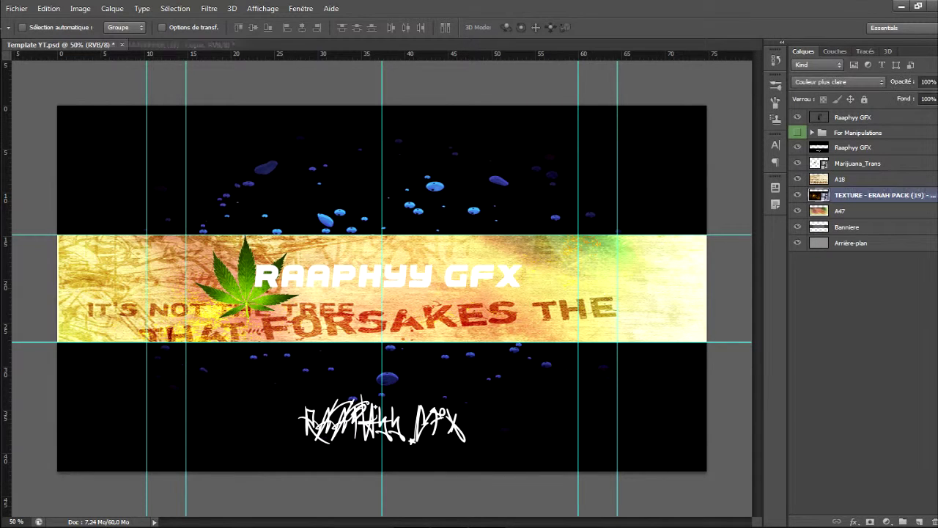
Step: Delete the TEXTURE - ERAAH PACK (19) layer
{"action": "key", "text": "ctrl+t"}
{"action": "key", "text": "Delete"}
{"action": "key", "text": "Return"}
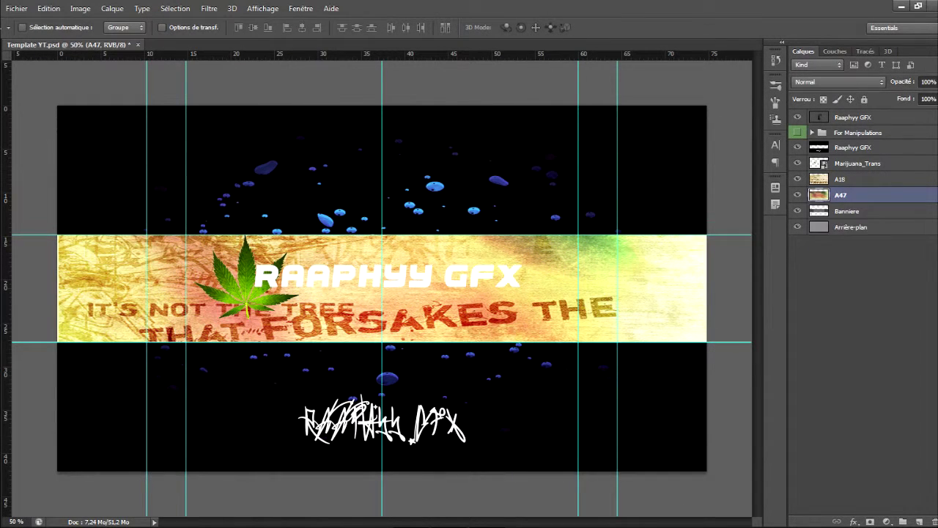
Step: Set the Raaphyy GFX text layer to Incrustation blending and change its font to BankGothic Md BT
{"action": "left_click", "coordinate": [837, 82]}
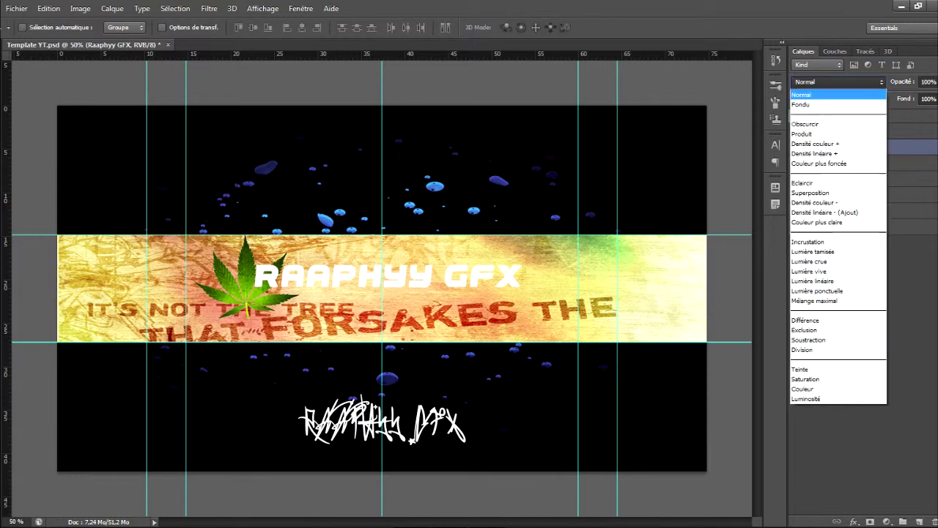
{"action": "left_click", "coordinate": [836, 239]}
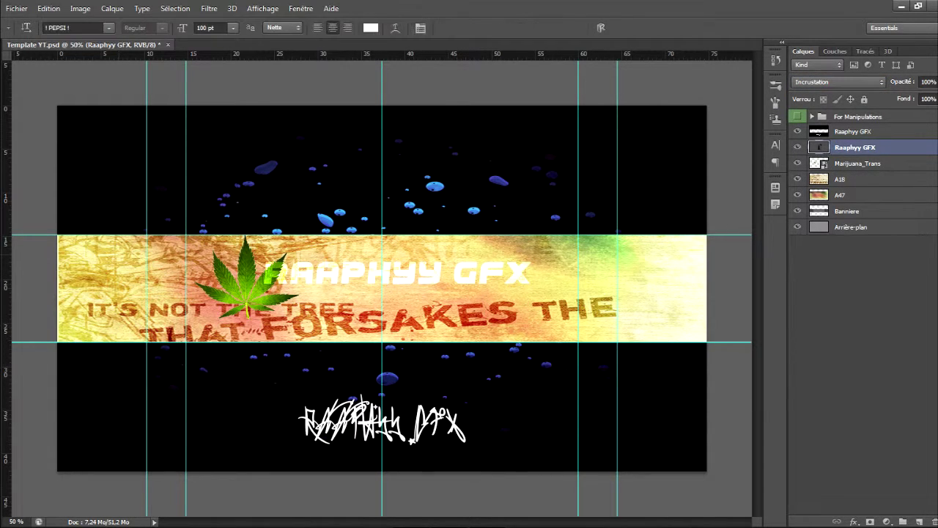
{"action": "left_click", "coordinate": [396, 273]}
{"action": "key", "text": "ctrl+a"}
{"action": "left_click", "coordinate": [108, 28]}
{"action": "left_click", "coordinate": [88, 147]}
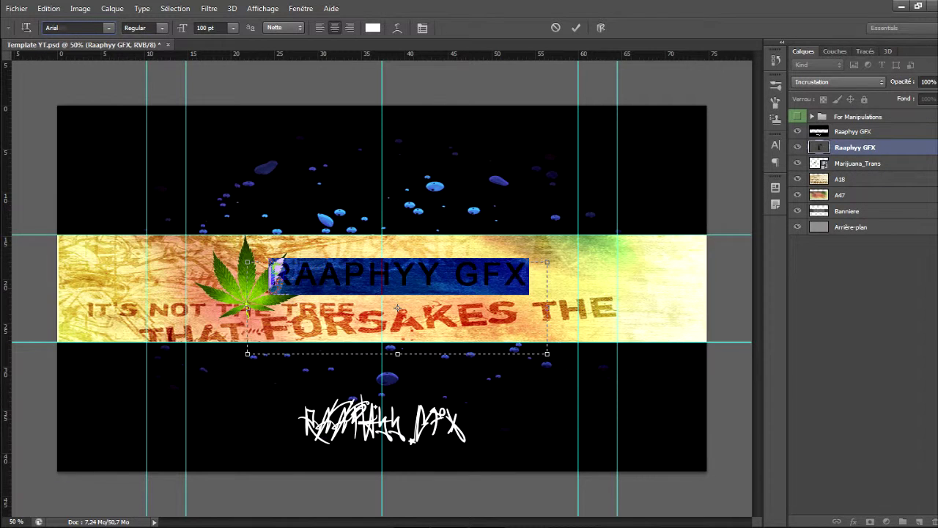
{"action": "left_click", "coordinate": [396, 269]}
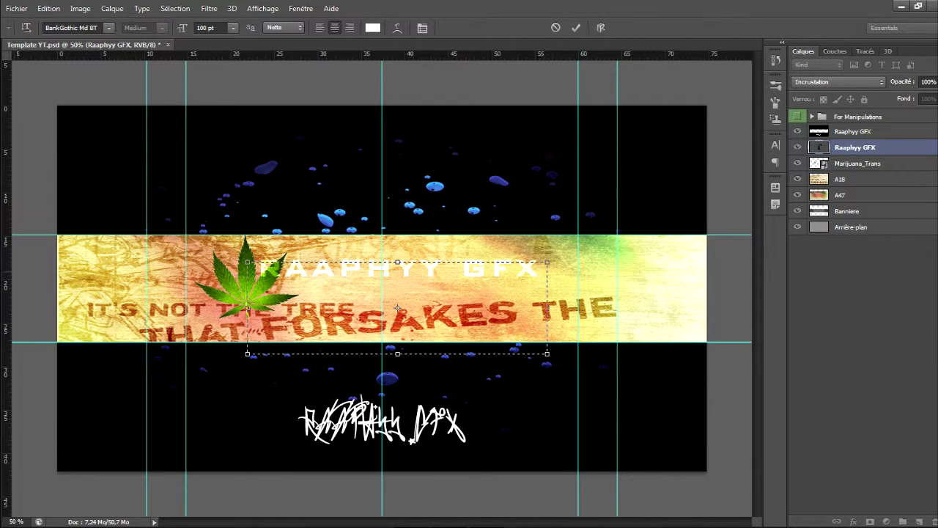
Step: Change the Raaphyy GFX text colour to black (000000) and its size to 75 pt
{"action": "key", "text": "ctrl+a"}
{"action": "left_click", "coordinate": [372, 28]}
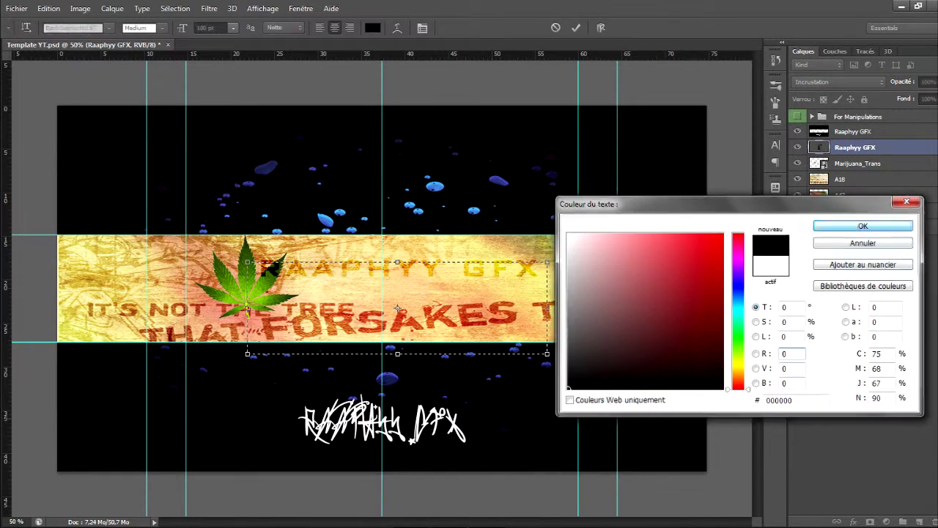
{"action": "key", "text": "Return"}
{"action": "left_click", "coordinate": [206, 28]}
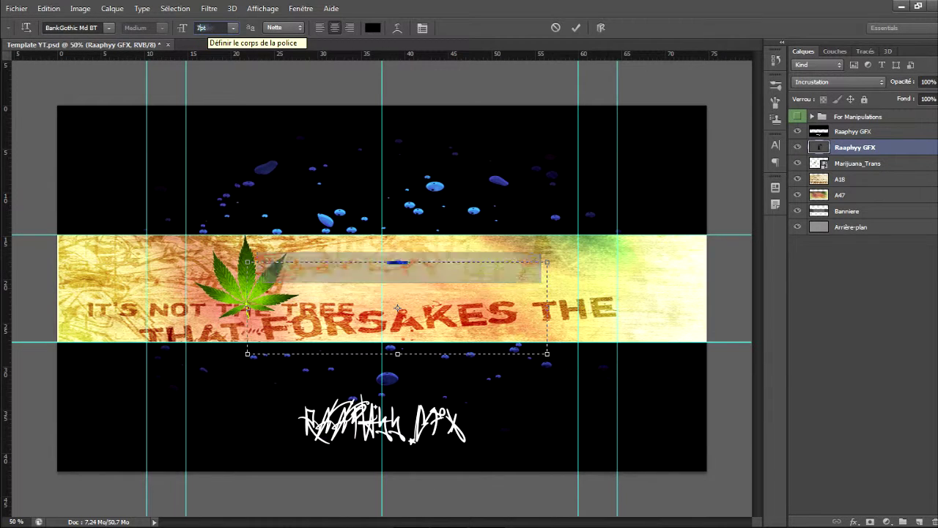
{"action": "type", "text": "75pt"}
{"action": "key", "text": "Return"}
Step: Tilt the Raaphyy GFX text slightly counter-clockwise and position it to the right of the leaf, above the word FORSAKES
{"action": "key", "text": "ctrl+t"}
{"action": "left_click_drag", "start_coordinate": [398, 308], "coordinate": [412, 320]}
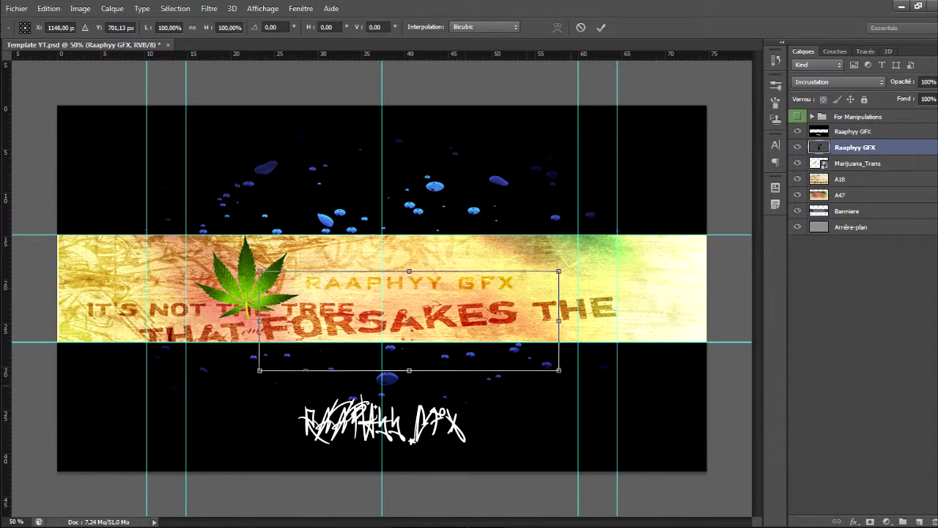
{"action": "left_click_drag", "start_coordinate": [579, 367], "coordinate": [622, 388]}
{"action": "left_click_drag", "start_coordinate": [516, 317], "coordinate": [571, 311]}
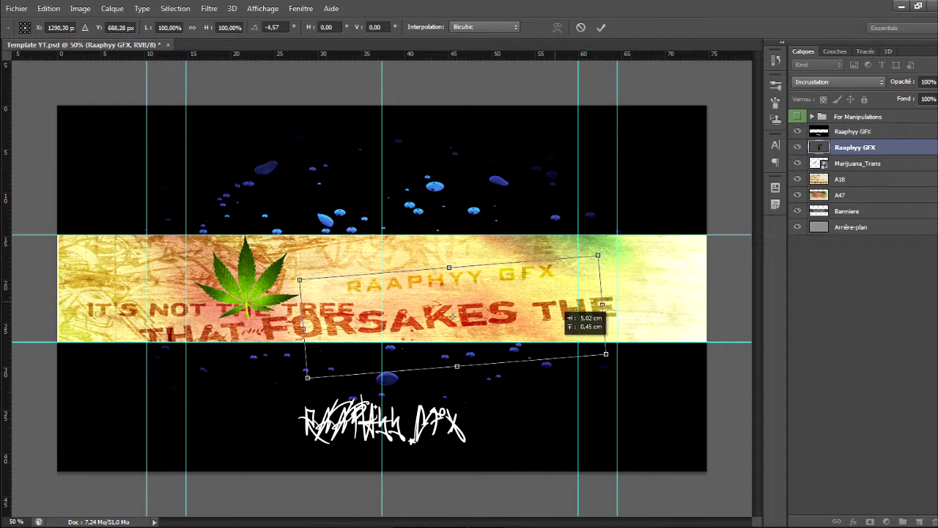
{"action": "key", "text": "v"}
{"action": "key", "text": "Return"}
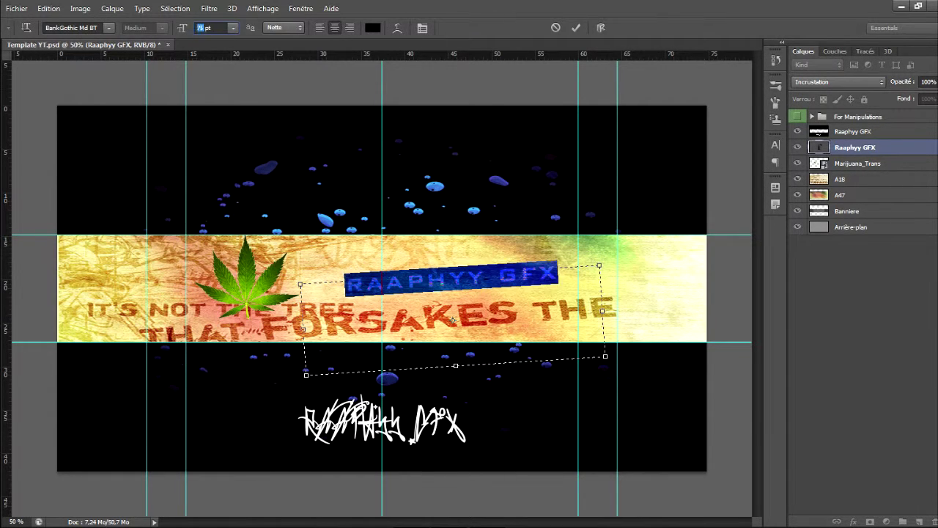
Step: Commit the pending edits to the Raaphyy GFX text layer
{"action": "key", "text": "ctrl+Return"}
Step: Rasterize the Marijuana_Trans leaf layer, shrink and tilt it, and place it at the start of the Raaphyy GFX title
{"action": "right_click", "coordinate": [857, 163]}
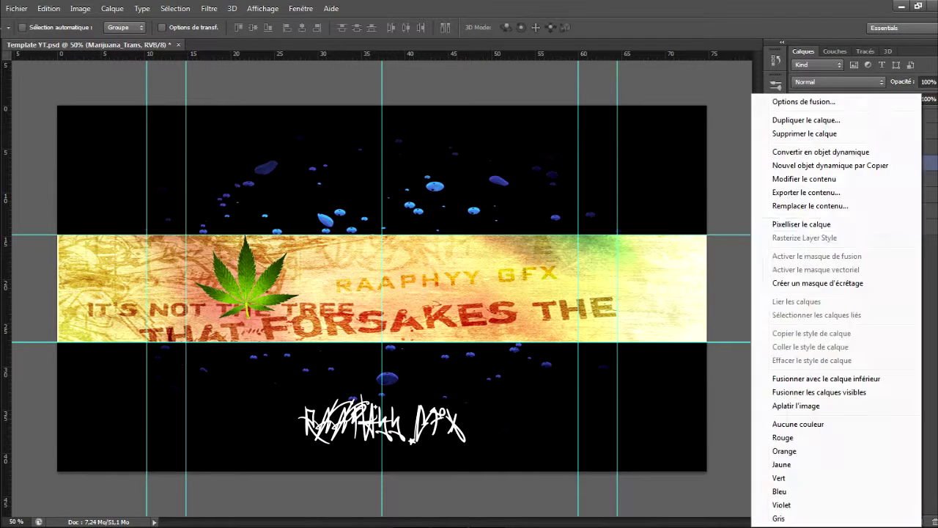
{"action": "key", "text": "Escape"}
{"action": "left_click_drag", "start_coordinate": [262, 288], "coordinate": [324, 287]}
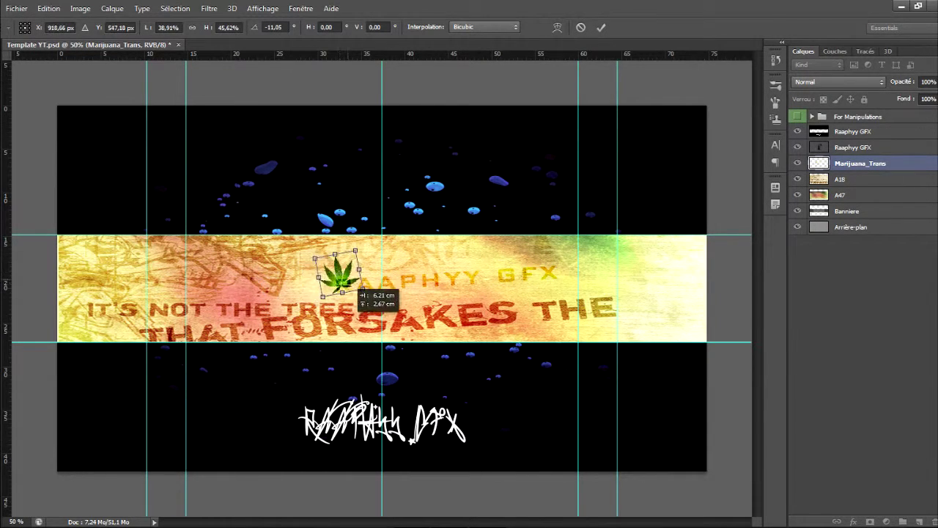
{"action": "key", "text": "v"}
{"action": "key", "text": "Return"}
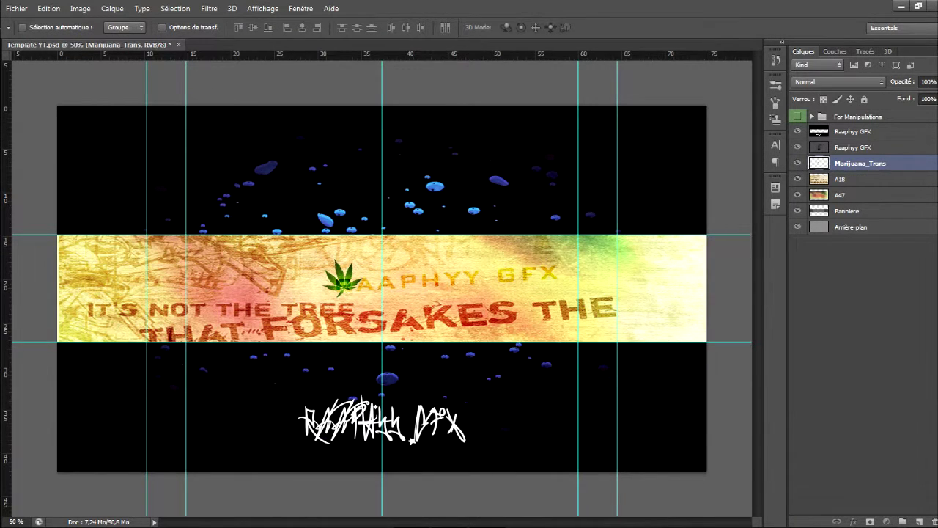
Step: Set the leaf layer's blending mode to Densité linéaire + and fine-tune its placement beside the title
{"action": "left_click", "coordinate": [837, 81]}
{"action": "left_click", "coordinate": [821, 94]}
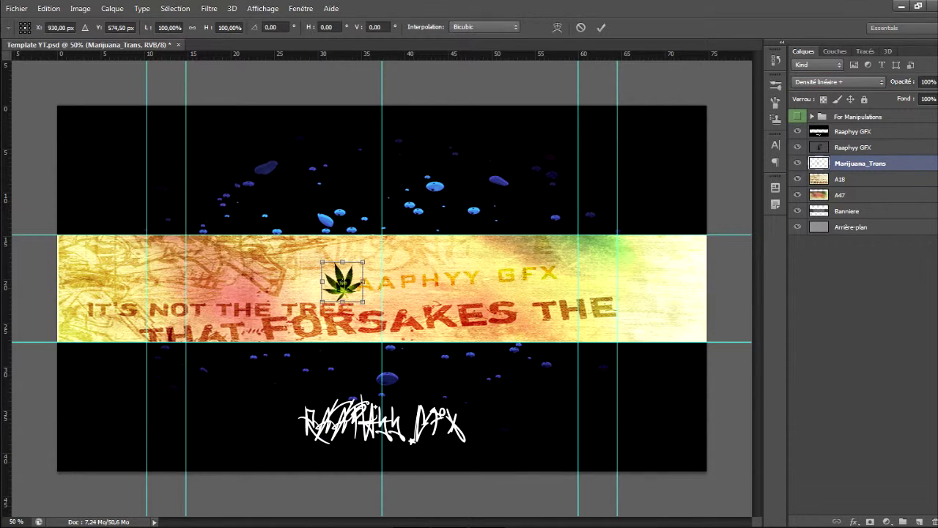
{"action": "key", "text": "v"}
{"action": "key", "text": "Return"}
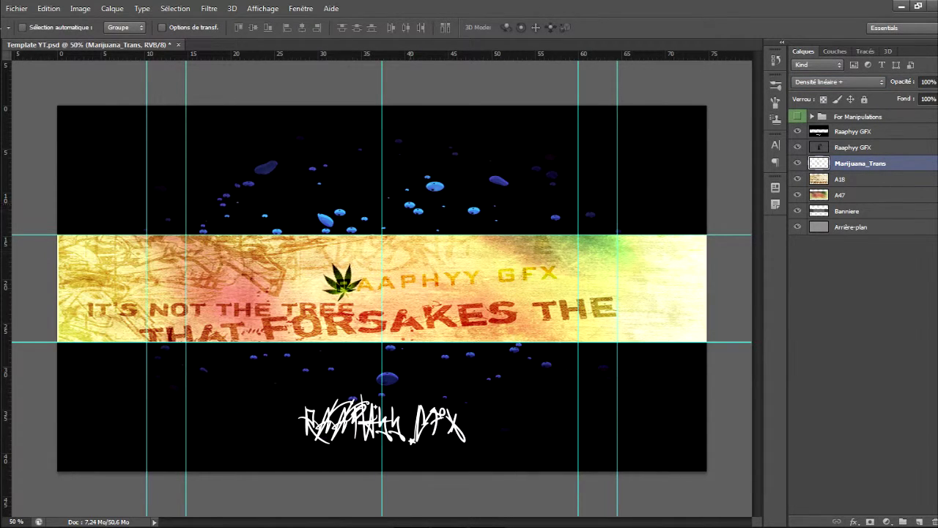
Step: Import flare image 3, move it over the left part of the banner, and place its layer directly above the Raaphyy GFX text layer
{"action": "left_click", "coordinate": [16, 8]}
{"action": "left_click", "coordinate": [29, 205]}
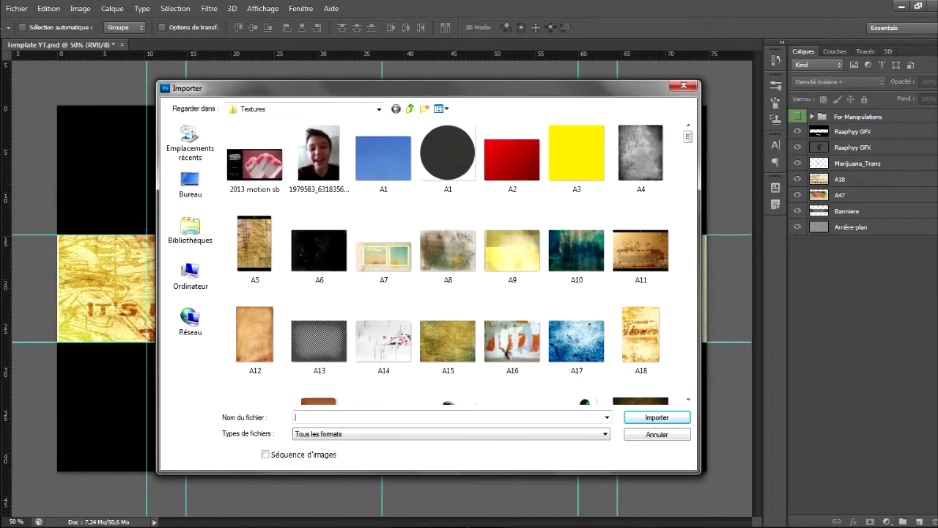
{"action": "double_click", "coordinate": [246, 164]}
{"action": "double_click", "coordinate": [388, 164]}
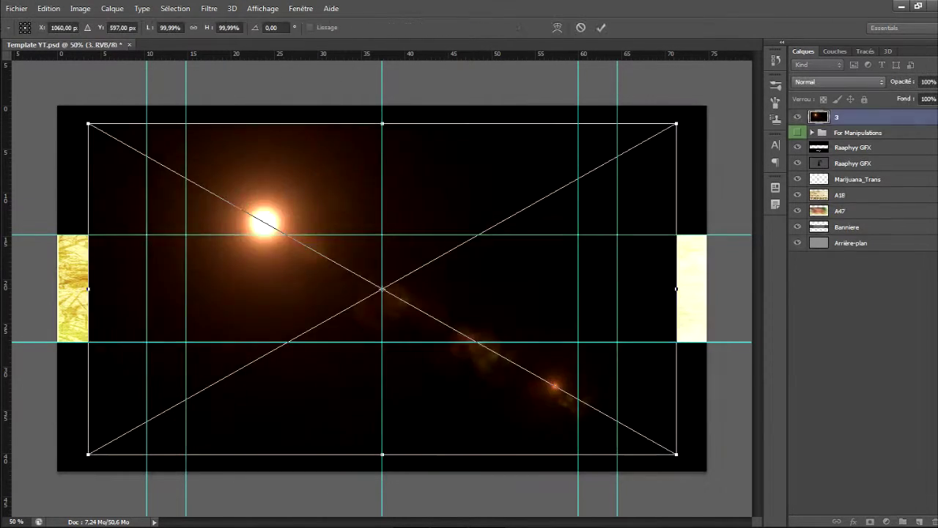
{"action": "left_click_drag", "start_coordinate": [676, 420], "coordinate": [458, 429]}
{"action": "key", "text": "v"}
{"action": "key", "text": "Return"}
{"action": "key", "text": "ctrl+bracketleft"}
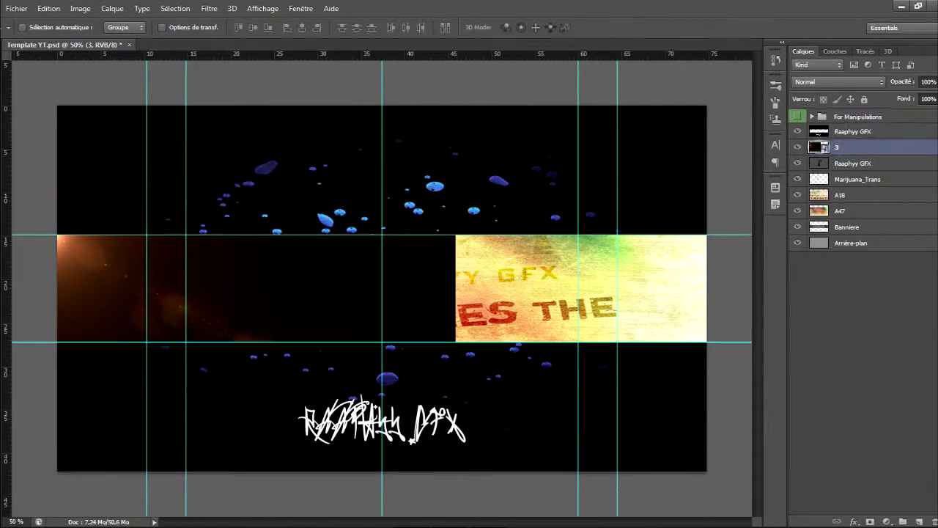
Step: Try another blending mode and position for flare layer 3, and delete the layer
{"action": "left_click", "coordinate": [838, 81]}
{"action": "left_click", "coordinate": [843, 193]}
{"action": "left_click_drag", "start_coordinate": [725, 308], "coordinate": [645, 382]}
{"action": "key", "text": "Delete"}
Step: Import the MW2 image from the Flares folder and position it over the Raaphyy GFX title
{"action": "left_click", "coordinate": [16, 8]}
{"action": "left_click", "coordinate": [44, 206]}
{"action": "scroll", "coordinate": [447, 256], "scroll_direction": "down", "scroll_amount": 5}
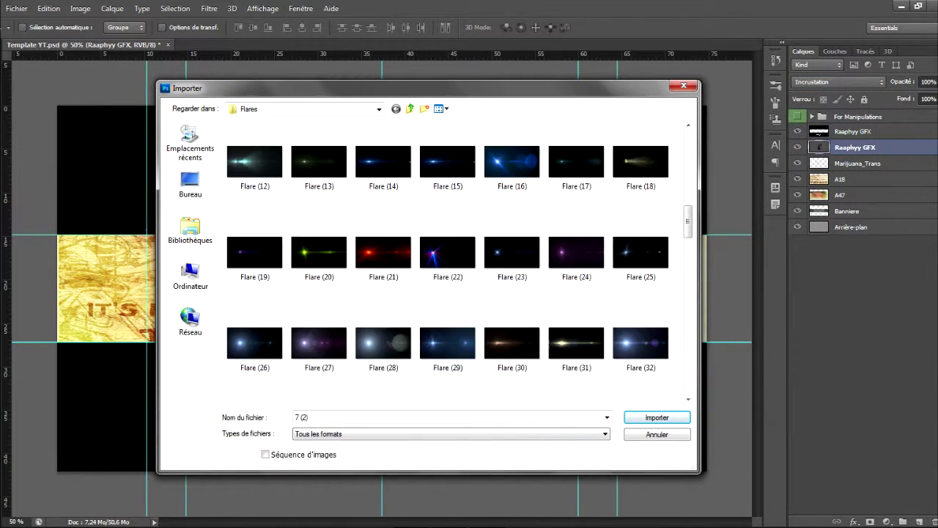
{"action": "left_click", "coordinate": [447, 161]}
{"action": "scroll", "coordinate": [381, 267], "scroll_direction": "down", "scroll_amount": 3}
{"action": "scroll", "coordinate": [460, 261], "scroll_direction": "down", "scroll_amount": 10}
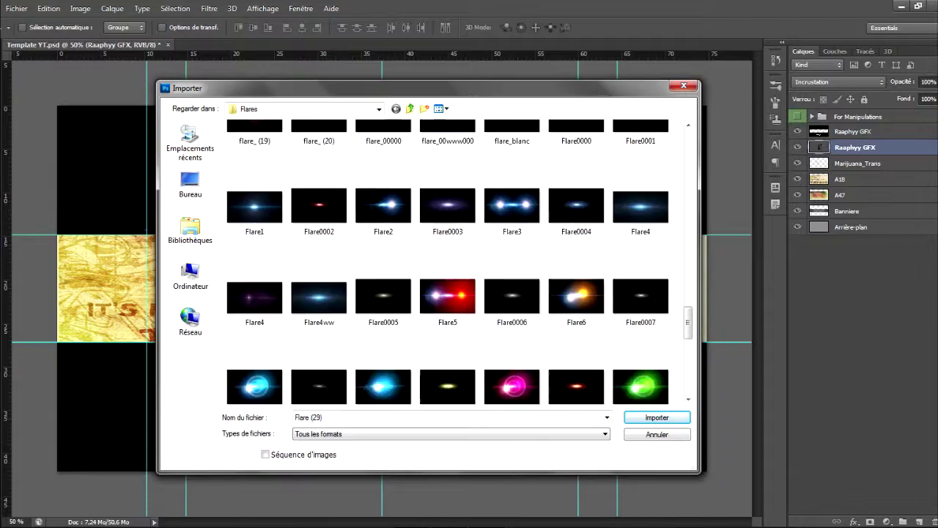
{"action": "scroll", "coordinate": [459, 261], "scroll_direction": "down", "scroll_amount": 5}
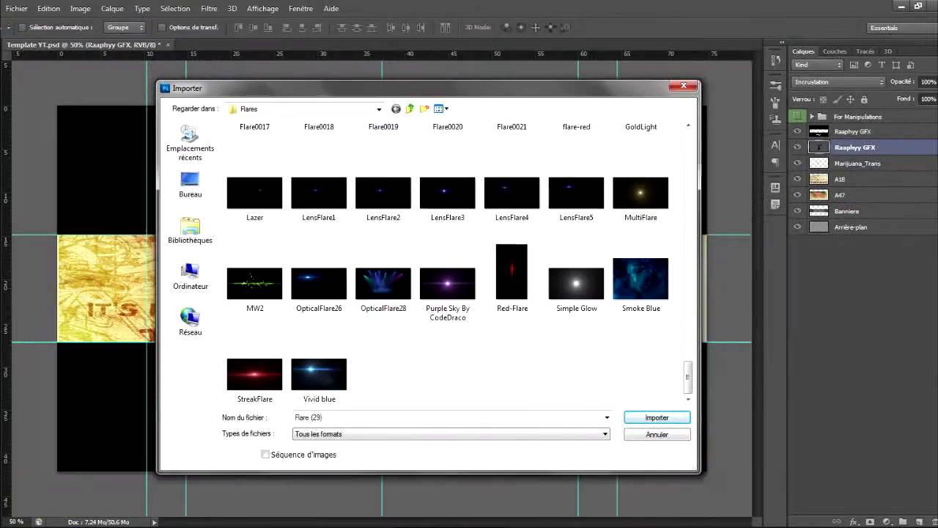
{"action": "double_click", "coordinate": [254, 283]}
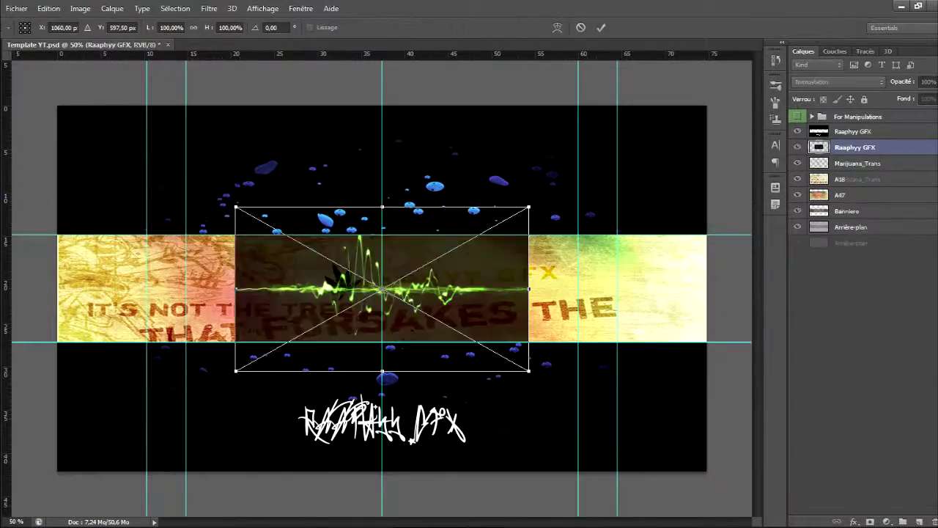
{"action": "left_click_drag", "start_coordinate": [488, 313], "coordinate": [559, 307]}
{"action": "key", "text": "Return"}
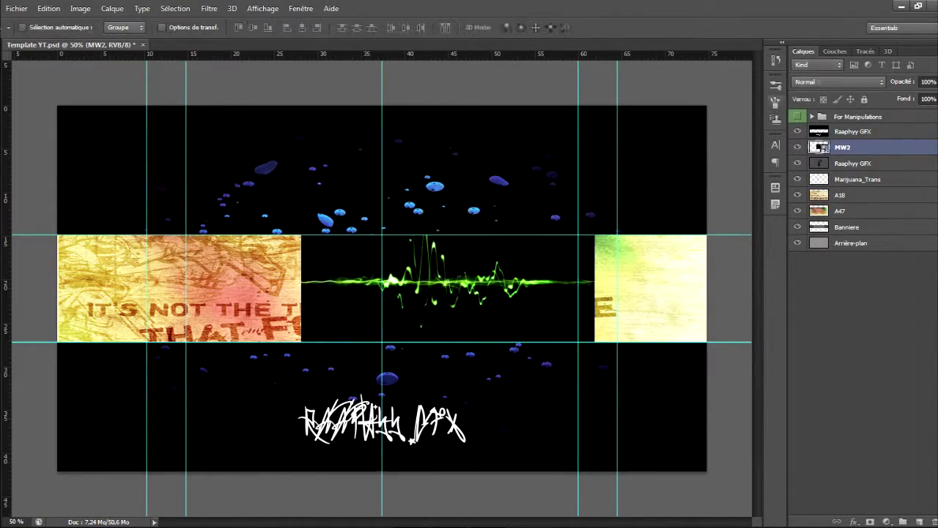
Step: Set the MW2 layer's blending mode to Superposition and rotate it slightly counter-clockwise to follow the title
{"action": "left_click", "coordinate": [838, 81]}
{"action": "left_click", "coordinate": [821, 190]}
{"action": "key", "text": "ctrl+t"}
{"action": "mouse_move", "coordinate": [625, 385]}
{"action": "left_mouse_down"}
{"action": "mouse_move", "coordinate": [636, 362]}
{"action": "mouse_move", "coordinate": [630, 374]}
{"action": "left_mouse_up"}
{"action": "key", "text": "v"}
{"action": "key", "text": "Return"}
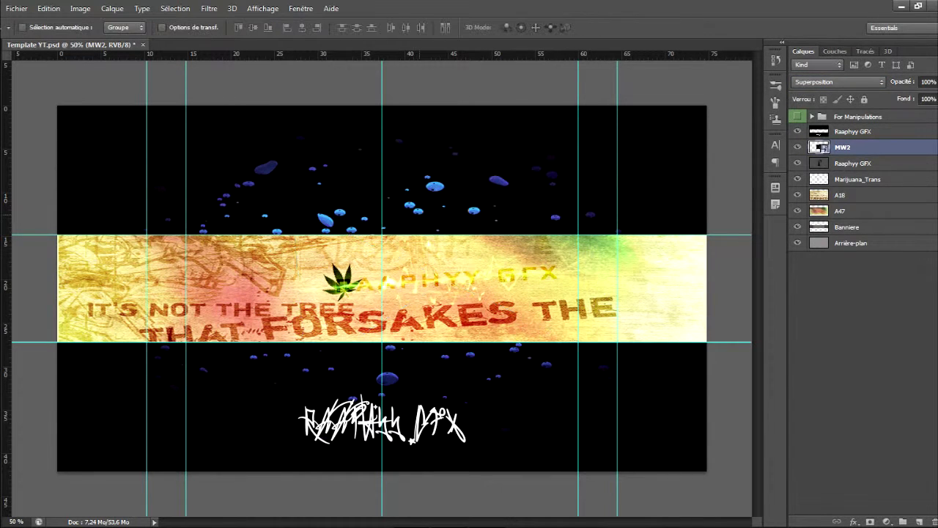
Step: Try Incrustation and other blending modes on MW2, settle on Différence, and place the layer below Marijuana_Trans
{"action": "left_click", "coordinate": [837, 82]}
{"action": "left_click", "coordinate": [821, 240]}
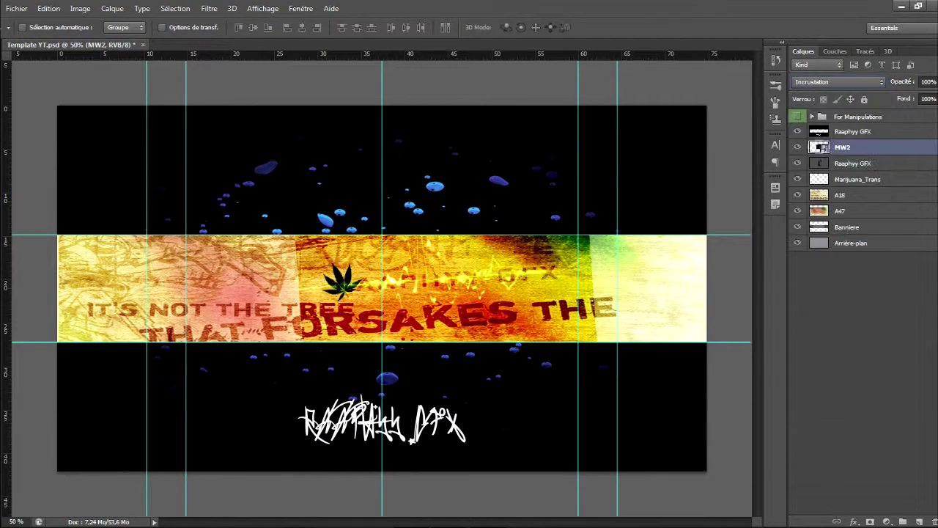
{"action": "key", "text": "Down"}
{"action": "key", "text": "Down"}
{"action": "key", "text": "Down"}
{"action": "key", "text": "Down"}
{"action": "key", "text": "Down"}
{"action": "key", "text": "Down"}
{"action": "key", "text": "Down"}
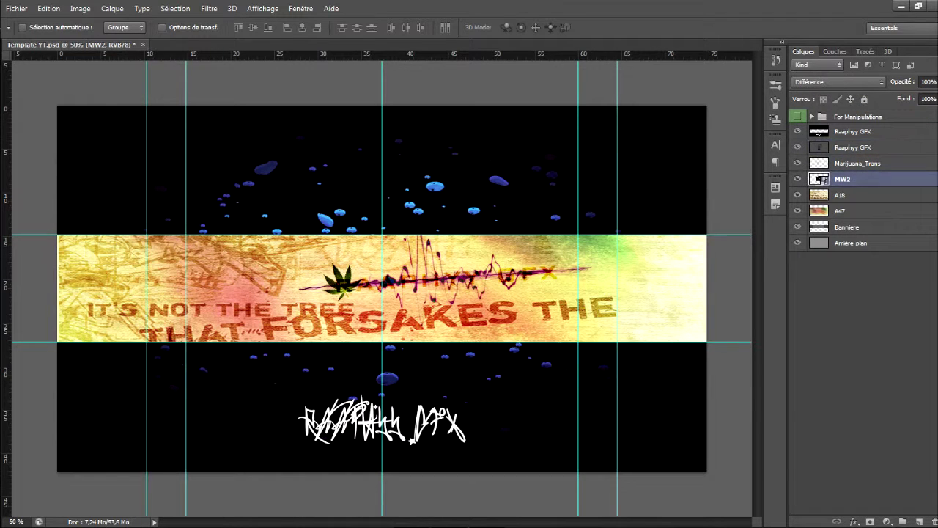
Step: Move the MW2 waveform to the right end of the banner and rotate it to about -39.7°
{"action": "mouse_move", "coordinate": [425, 293]}
{"action": "left_mouse_down"}
{"action": "mouse_move", "coordinate": [164, 300]}
{"action": "mouse_move", "coordinate": [616, 307]}
{"action": "mouse_move", "coordinate": [463, 308]}
{"action": "left_mouse_up"}
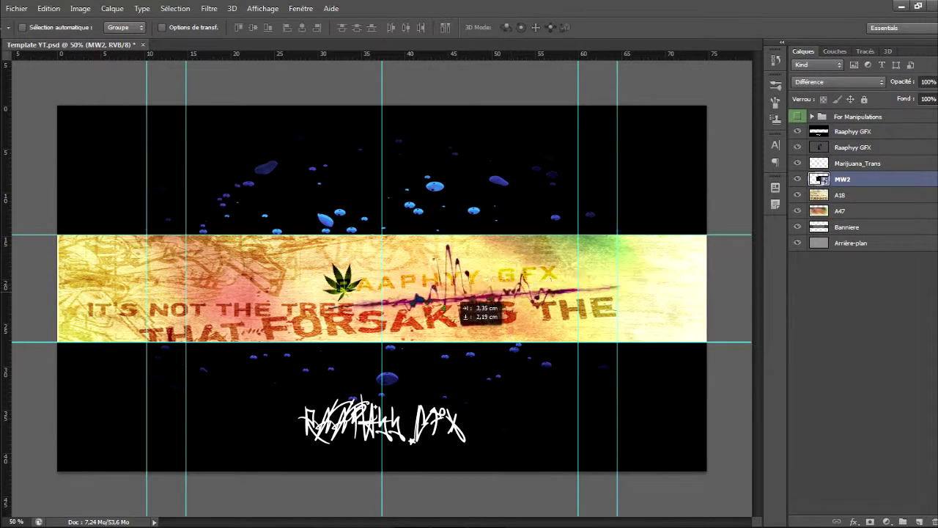
{"action": "key", "text": "ctrl+t"}
{"action": "left_click_drag", "start_coordinate": [660, 289], "coordinate": [752, 249]}
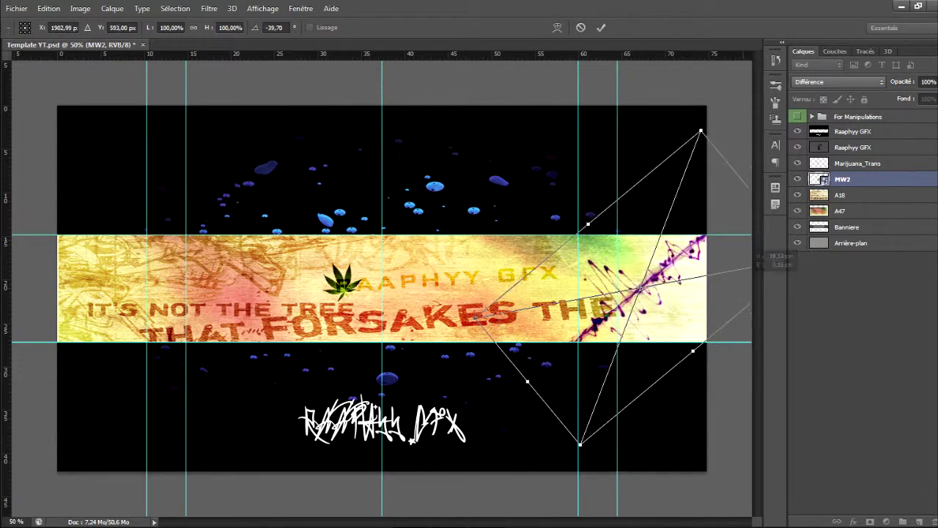
{"action": "key", "text": "v"}
{"action": "key", "text": "Return"}
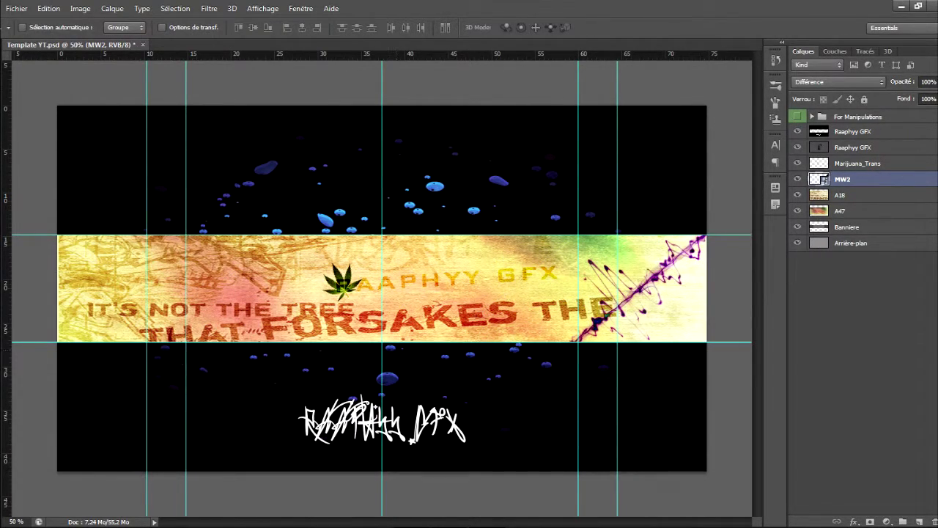
Step: Import the garfield-serie-tv-09-g image from the Textures folder and place it over the left part of the banner
{"action": "left_click", "coordinate": [16, 8]}
{"action": "left_click", "coordinate": [44, 213]}
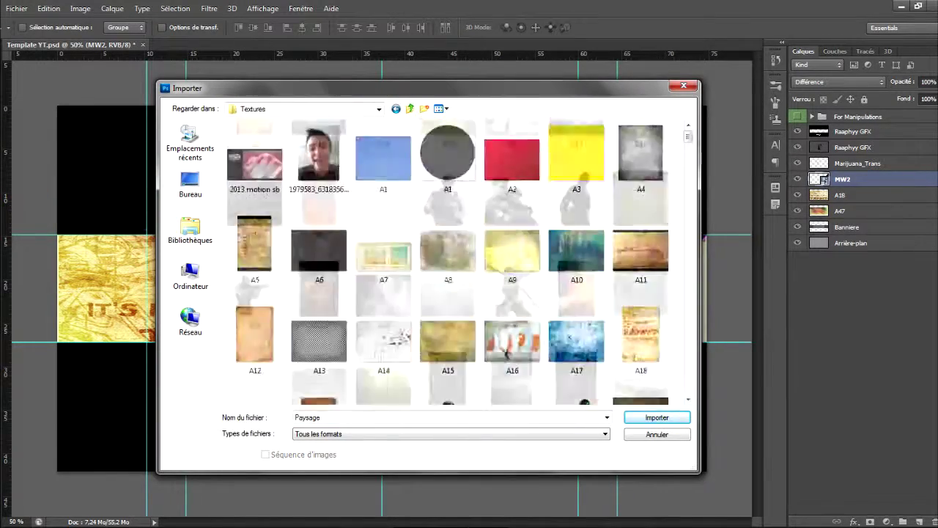
{"action": "scroll", "coordinate": [459, 262], "scroll_direction": "down", "scroll_amount": 10}
{"action": "left_click", "coordinate": [319, 249]}
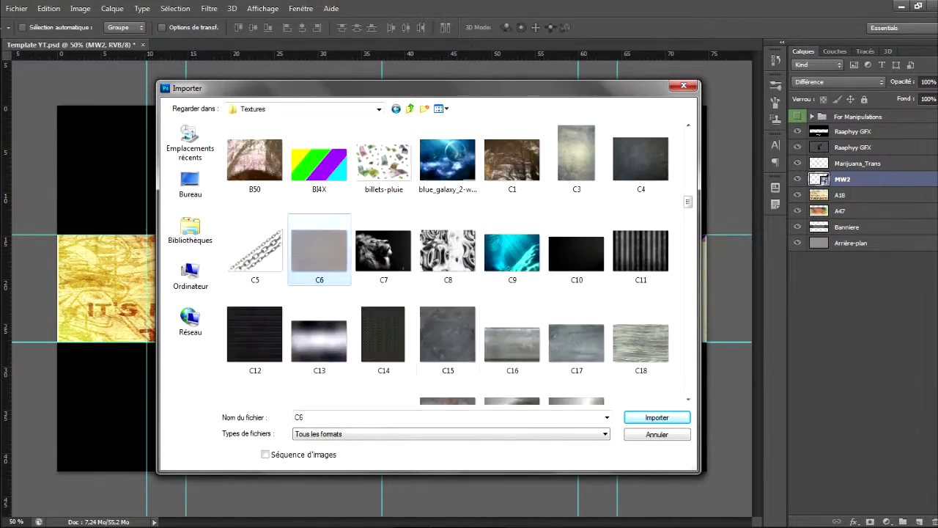
{"action": "scroll", "coordinate": [448, 262], "scroll_direction": "down", "scroll_amount": 9}
{"action": "scroll", "coordinate": [448, 262], "scroll_direction": "up", "scroll_amount": 5}
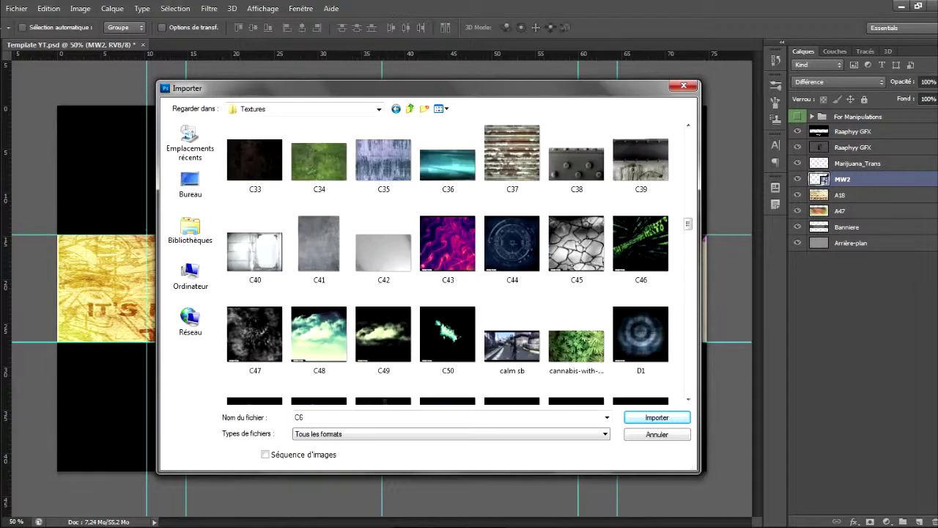
{"action": "scroll", "coordinate": [524, 355], "scroll_direction": "down", "scroll_amount": 8}
{"action": "double_click", "coordinate": [492, 209]}
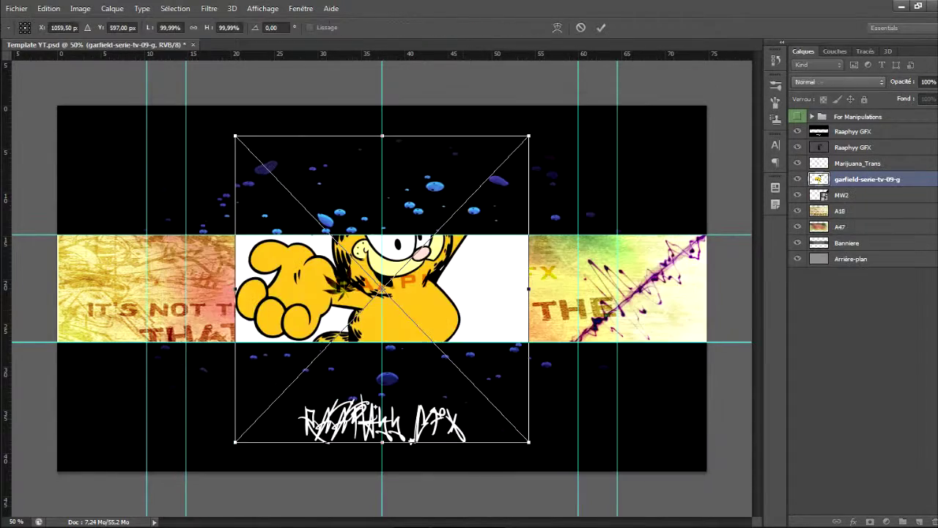
{"action": "left_click_drag", "start_coordinate": [215, 219], "coordinate": [242, 286]}
{"action": "key", "text": "Return"}
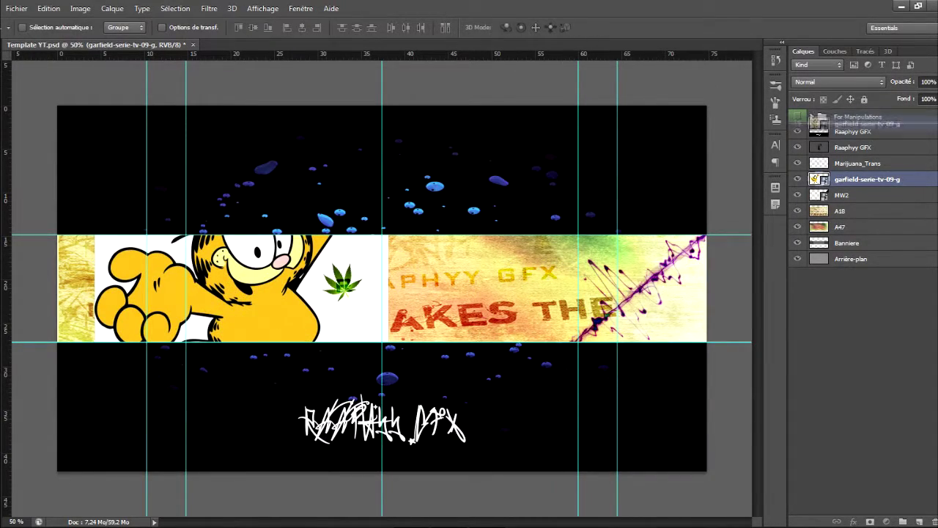
Step: Move the Garfield layer above the Raaphyy GFX layers, rasterize it and erase its white background
{"action": "left_click_drag", "start_coordinate": [865, 123], "coordinate": [865, 129]}
{"action": "right_click", "coordinate": [867, 131]}
{"action": "key", "text": "Escape"}
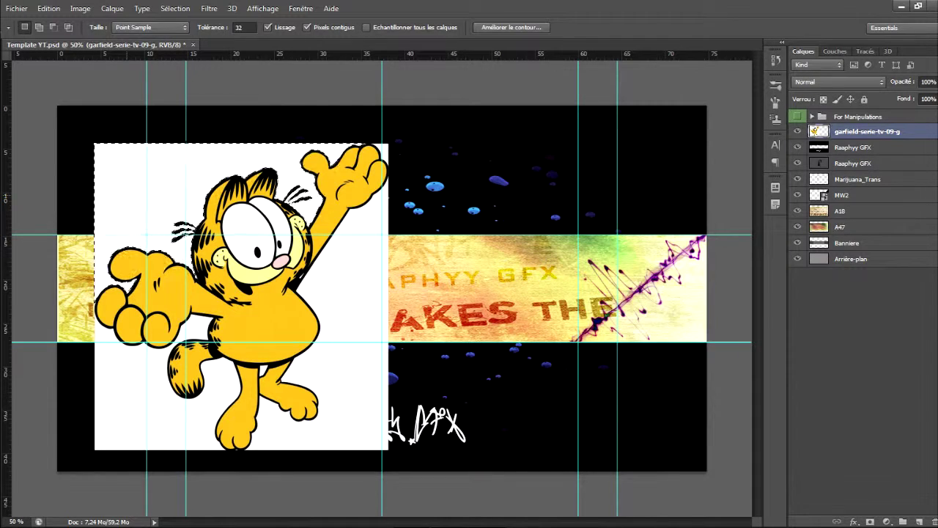
{"action": "key", "text": "Delete"}
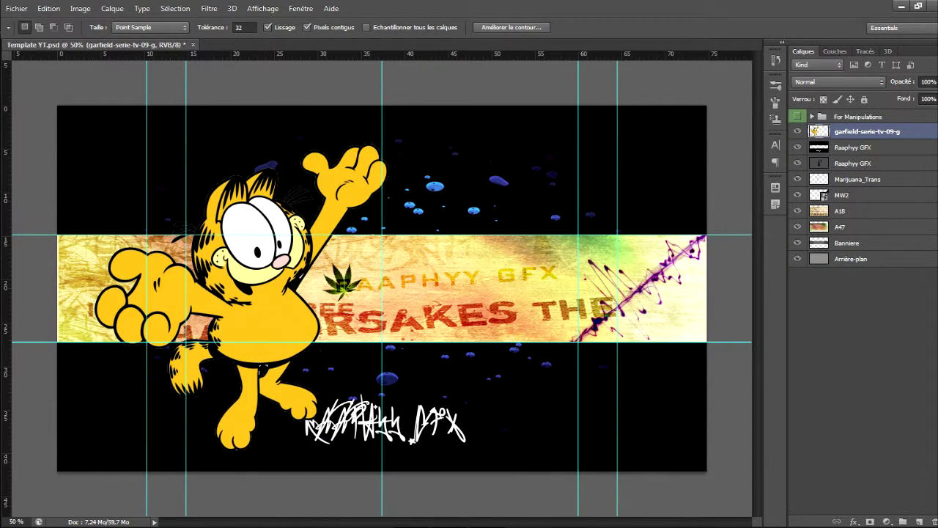
Step: Shrink the Garfield cutout and move it over the left part of the banner
{"action": "key", "text": "ctrl+t"}
{"action": "left_click_drag", "start_coordinate": [390, 139], "coordinate": [274, 251]}
{"action": "key", "text": "v"}
{"action": "left_click", "coordinate": [373, 206]}
{"action": "left_click_drag", "start_coordinate": [184, 344], "coordinate": [193, 298]}
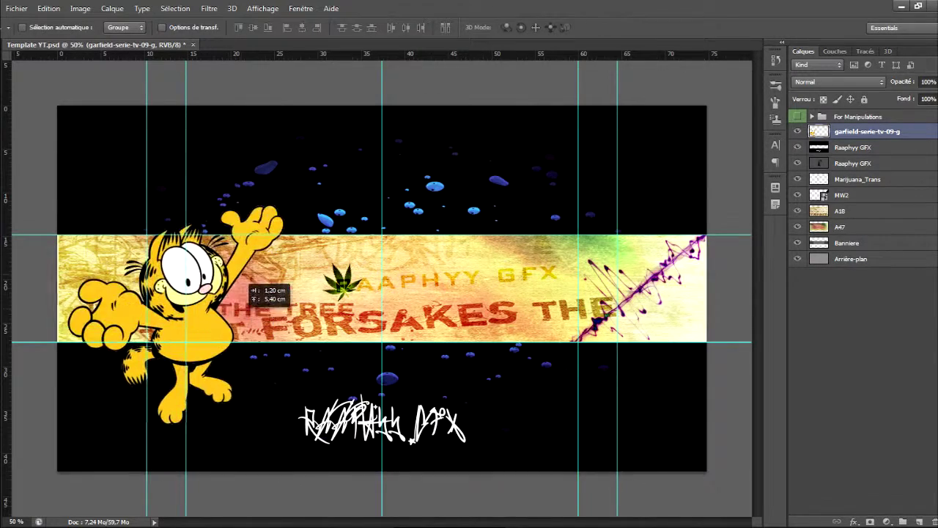
Step: Shrink Garfield further so his upper body fits the banner's height, and align him with its left end
{"action": "key", "text": "ctrl+t"}
{"action": "left_click_drag", "start_coordinate": [283, 204], "coordinate": [232, 242]}
{"action": "key", "text": "v"}
{"action": "left_click", "coordinate": [412, 205]}
{"action": "left_click_drag", "start_coordinate": [210, 307], "coordinate": [217, 277]}
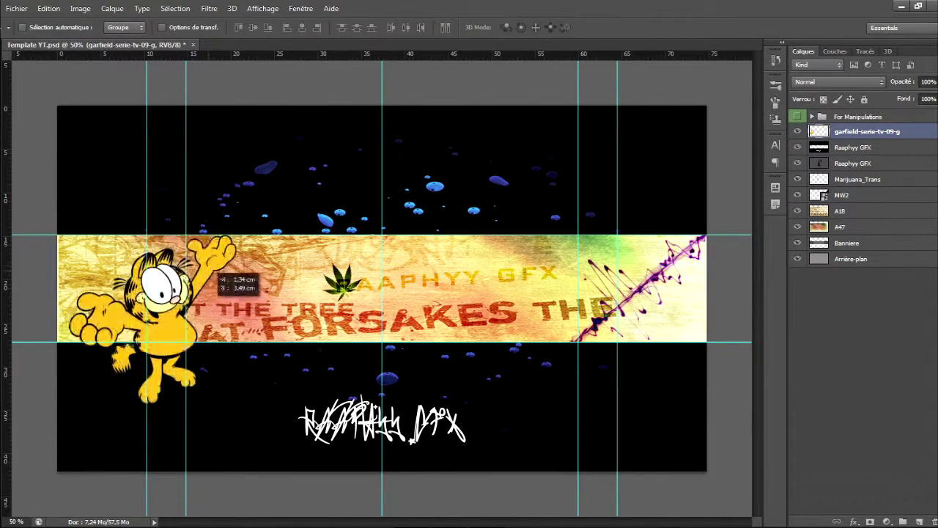
{"action": "key", "text": "v"}
{"action": "left_click", "coordinate": [472, 206]}
{"action": "left_click_drag", "start_coordinate": [183, 329], "coordinate": [102, 345]}
Step: Try different blending modes on the Garfield layer, ending with Mélange maximal
{"action": "left_click", "coordinate": [838, 81]}
{"action": "left_click", "coordinate": [810, 192]}
{"action": "left_click", "coordinate": [838, 81]}
{"action": "left_click", "coordinate": [813, 244]}
{"action": "left_click_drag", "start_coordinate": [176, 326], "coordinate": [260, 320]}
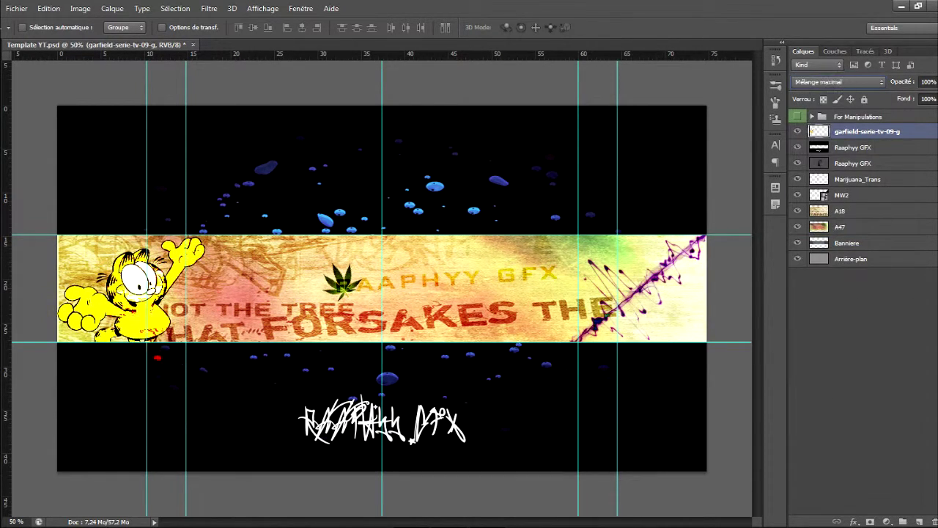
Step: Cycle the Garfield layer's blending mode back to Normal and forward through the remaining modes to Soustraction
{"action": "key", "text": "Up"}
{"action": "key", "text": "Up"}
{"action": "key", "text": "Up"}
{"action": "key", "text": "Up"}
{"action": "key", "text": "Up"}
{"action": "key", "text": "Up"}
{"action": "key", "text": "Up"}
{"action": "key", "text": "Up"}
{"action": "key", "text": "Up"}
{"action": "key", "text": "Up"}
{"action": "key", "text": "Up"}
{"action": "key", "text": "Up"}
{"action": "key", "text": "Up"}
{"action": "key", "text": "Up"}
{"action": "key", "text": "Up"}
{"action": "key", "text": "Up"}
{"action": "key", "text": "Up"}
{"action": "key", "text": "Up"}
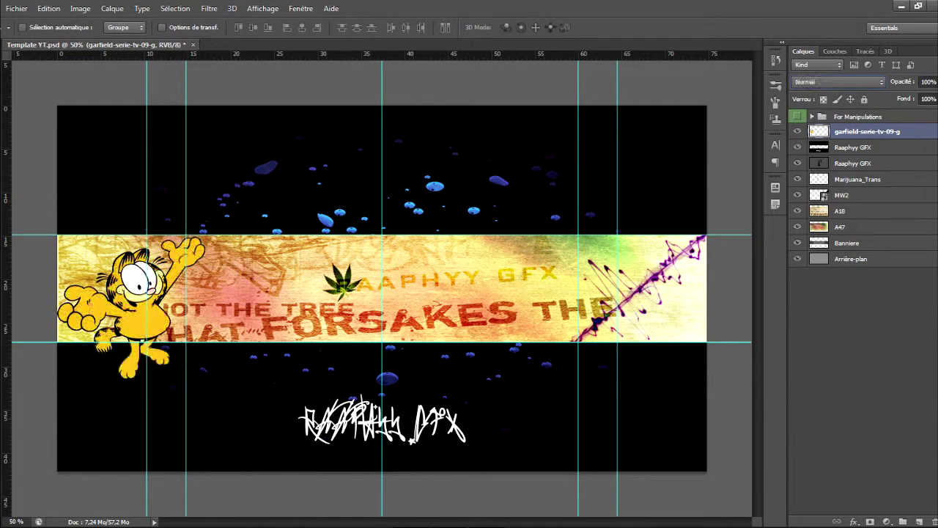
{"action": "key", "text": "Down"}
{"action": "key", "text": "Down"}
{"action": "key", "text": "Down"}
{"action": "key", "text": "Down"}
{"action": "key", "text": "Down"}
{"action": "key", "text": "Down"}
{"action": "key", "text": "Down"}
{"action": "key", "text": "Down"}
{"action": "key", "text": "Down"}
{"action": "key", "text": "Down"}
{"action": "key", "text": "Down"}
{"action": "key", "text": "Down"}
{"action": "key", "text": "Down"}
{"action": "key", "text": "Down"}
{"action": "key", "text": "Down"}
{"action": "key", "text": "Down"}
{"action": "key", "text": "Down"}
{"action": "key", "text": "Down"}
{"action": "key", "text": "Down"}
{"action": "key", "text": "Down"}
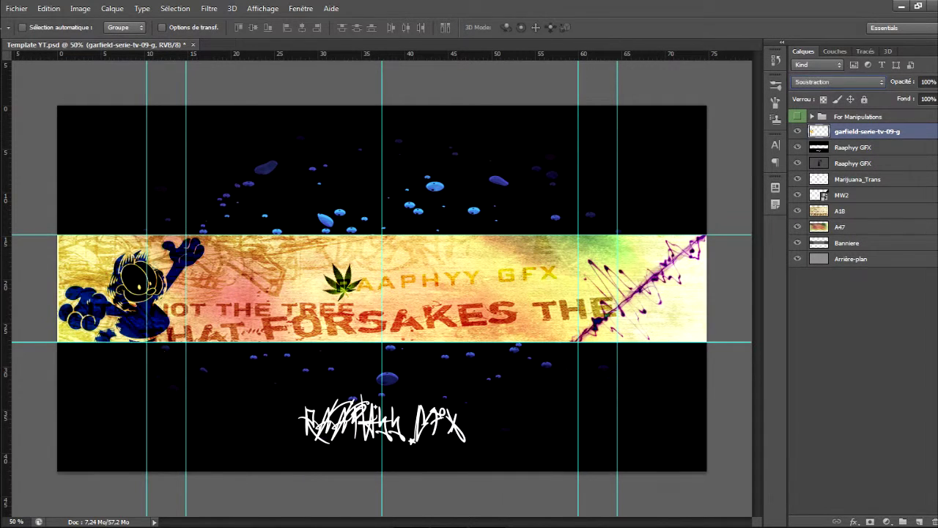
Step: Delete the garfield-serie-tv-09-g, Marijuana_Trans and MW2 layers
{"action": "key", "text": "Delete"}
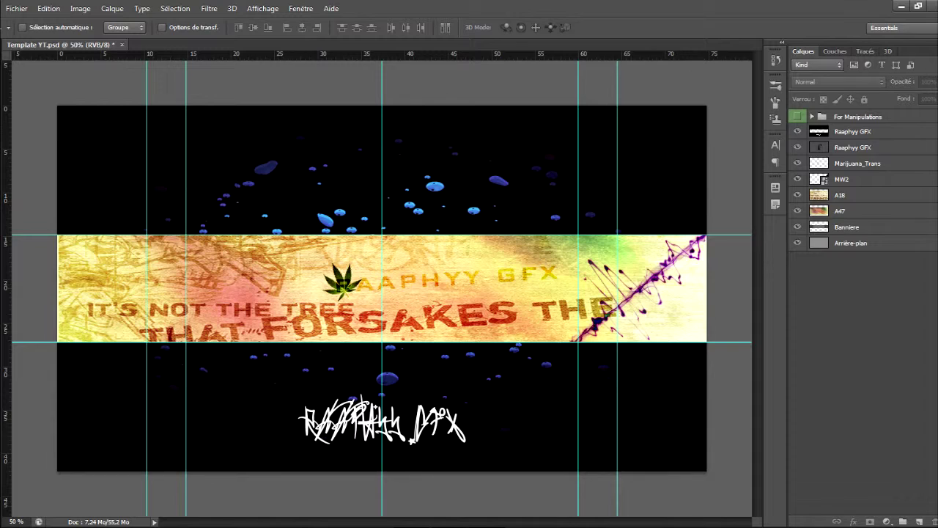
{"action": "left_click", "coordinate": [857, 163]}
{"action": "key", "text": "Delete"}
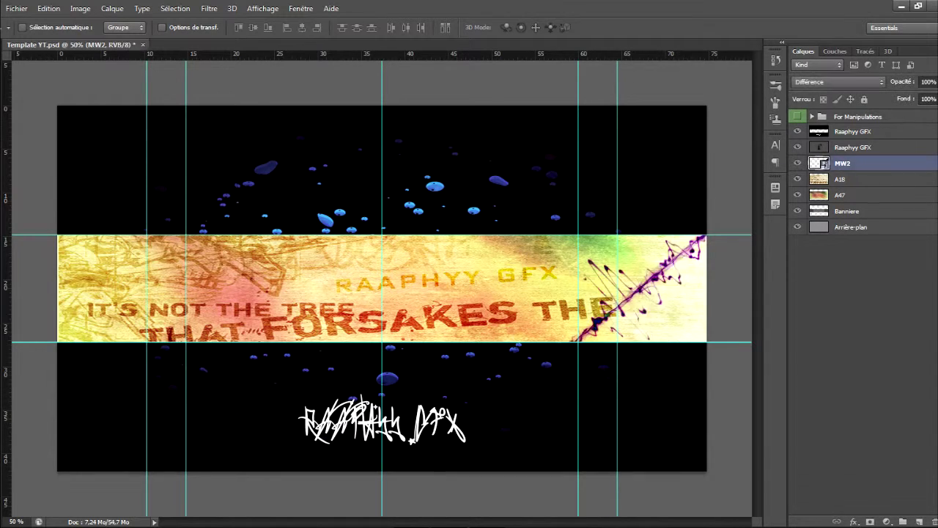
{"action": "key", "text": "Delete"}
Step: Import the A1 dark circle from the Textures folder and place it at the banner's left end
{"action": "left_click", "coordinate": [17, 8]}
{"action": "left_click", "coordinate": [59, 205]}
{"action": "scroll", "coordinate": [460, 261], "scroll_direction": "down", "scroll_amount": 10}
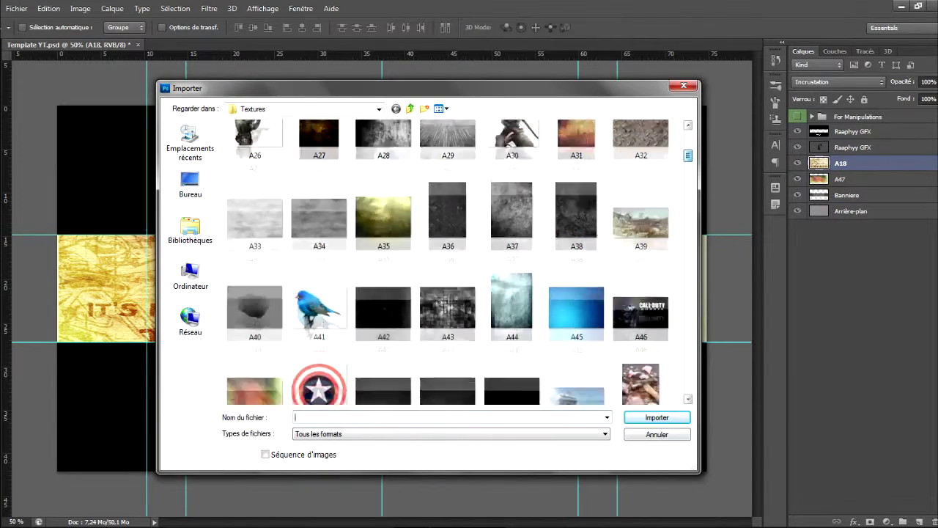
{"action": "scroll", "coordinate": [459, 261], "scroll_direction": "down", "scroll_amount": 10}
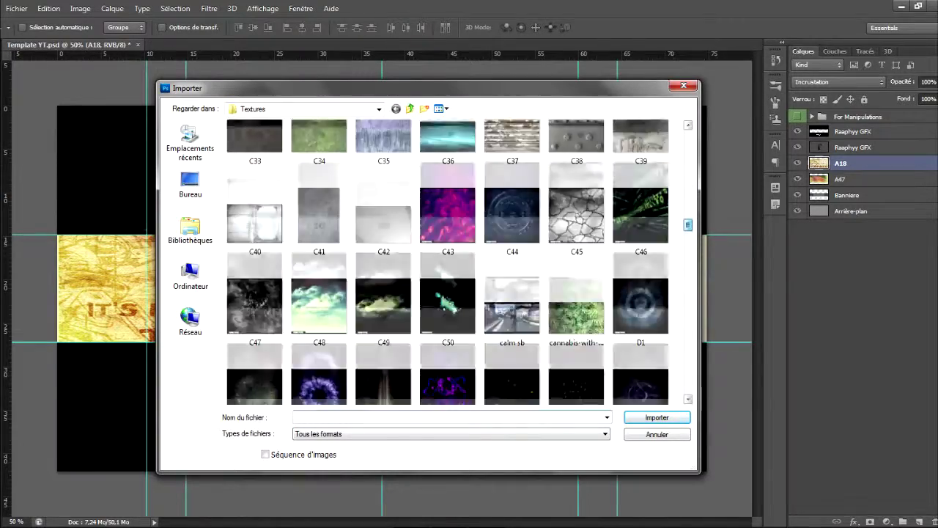
{"action": "scroll", "coordinate": [460, 261], "scroll_direction": "down", "scroll_amount": 10}
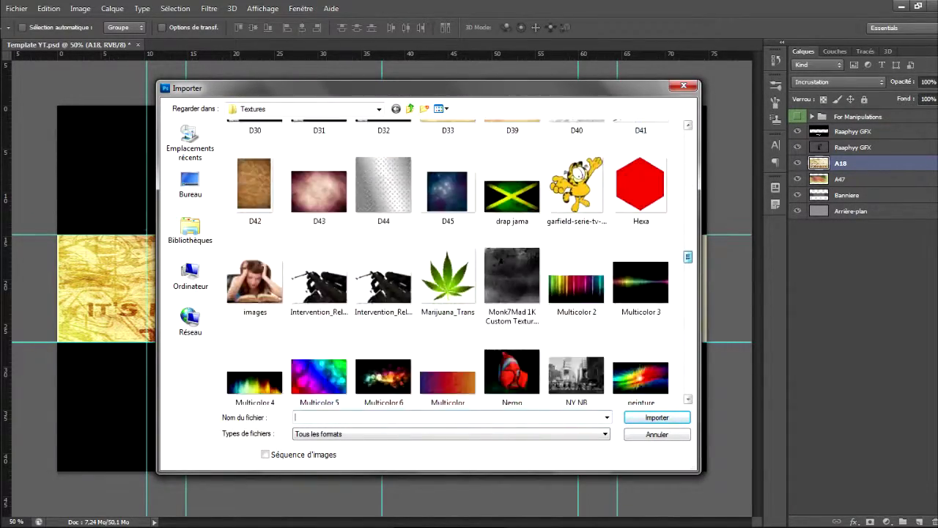
{"action": "scroll", "coordinate": [448, 262], "scroll_direction": "down", "scroll_amount": 10}
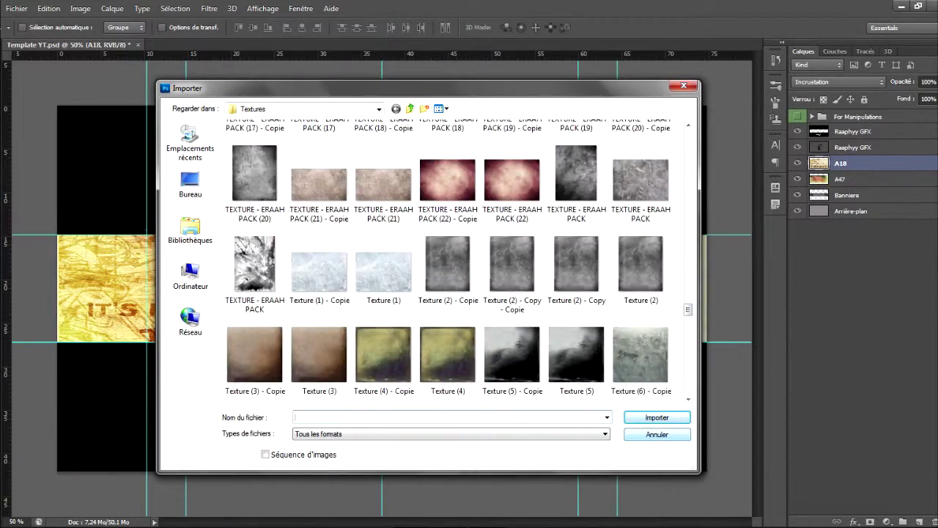
{"action": "scroll", "coordinate": [448, 262], "scroll_direction": "down", "scroll_amount": 10}
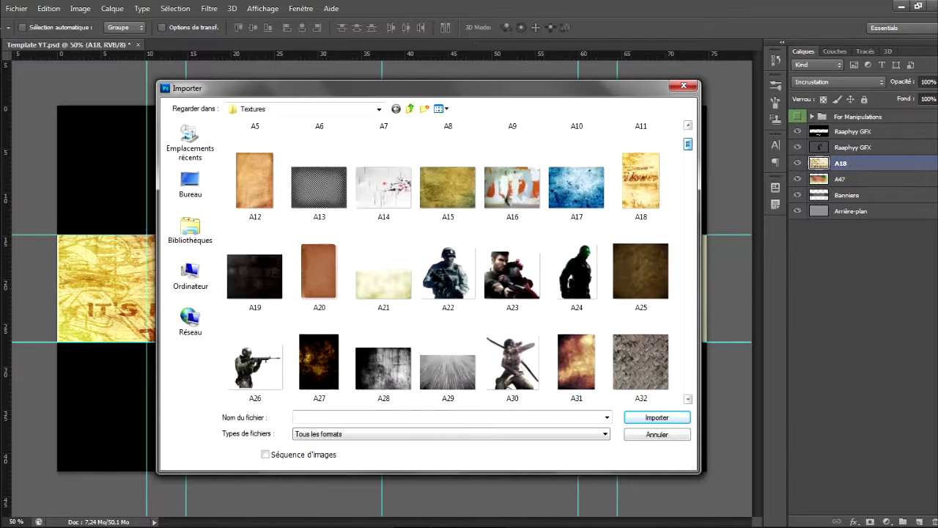
{"action": "scroll", "coordinate": [448, 262], "scroll_direction": "up", "scroll_amount": 1}
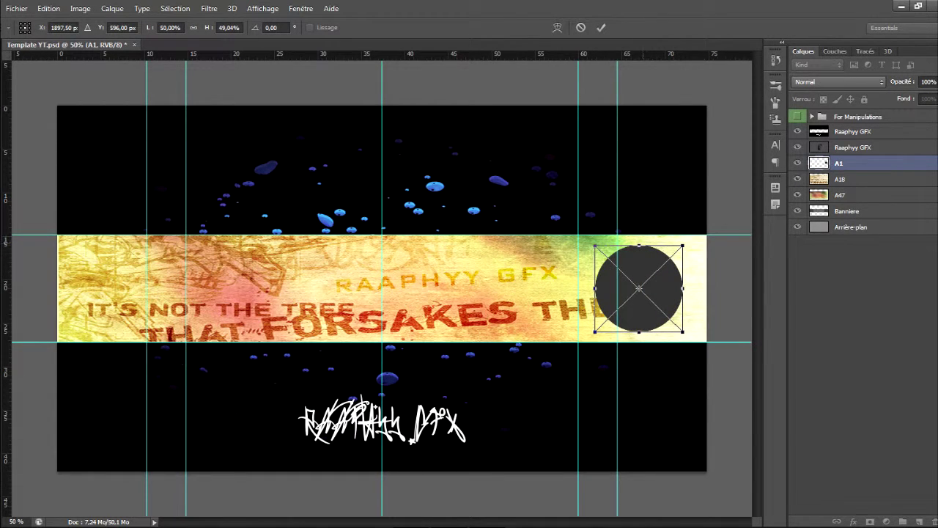
{"action": "left_click_drag", "start_coordinate": [696, 302], "coordinate": [161, 280]}
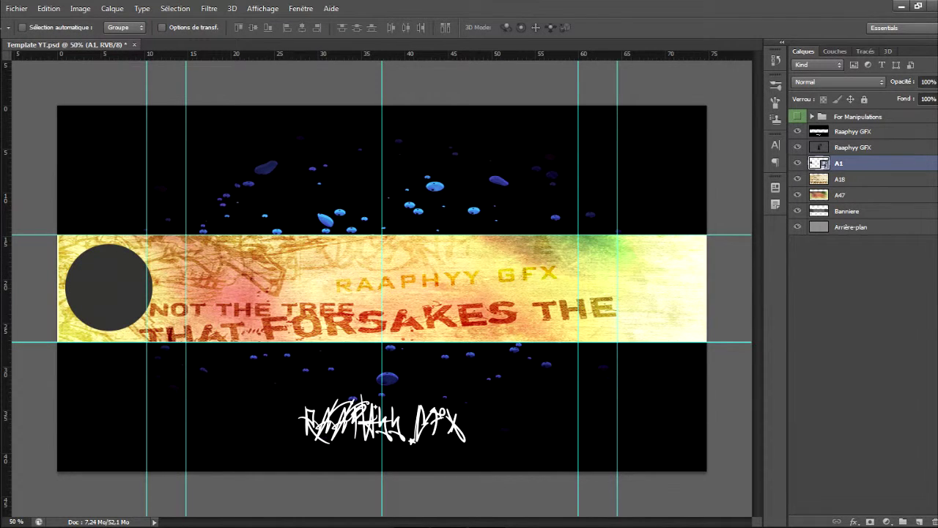
Step: Import the SB muk image at the banner's left end over the circle, and delete the A1 circle layer
{"action": "scroll", "coordinate": [460, 261], "scroll_direction": "down", "scroll_amount": 2}
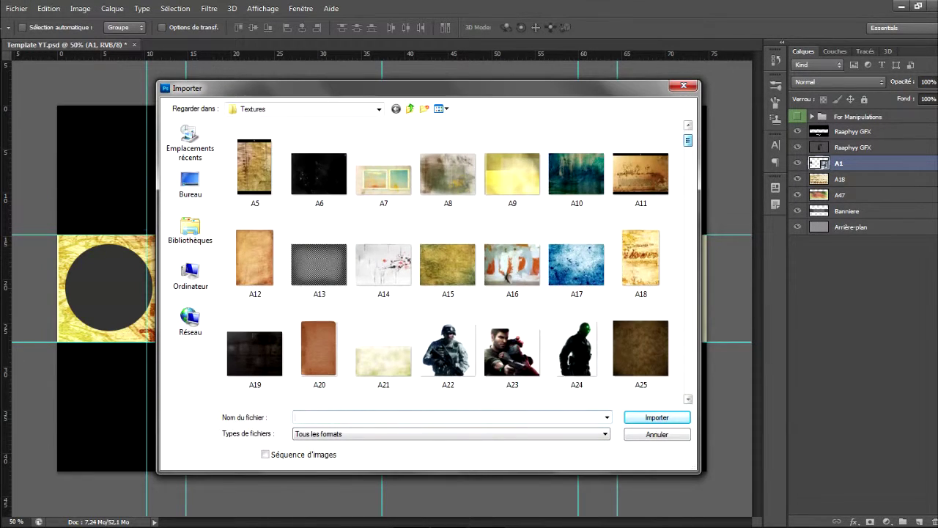
{"action": "scroll", "coordinate": [459, 261], "scroll_direction": "down", "scroll_amount": 12}
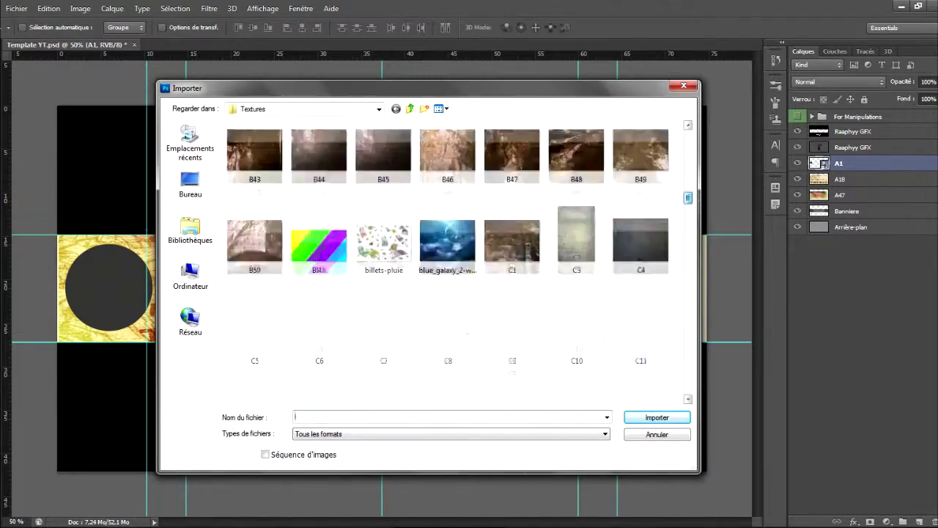
{"action": "scroll", "coordinate": [459, 262], "scroll_direction": "down", "scroll_amount": 12}
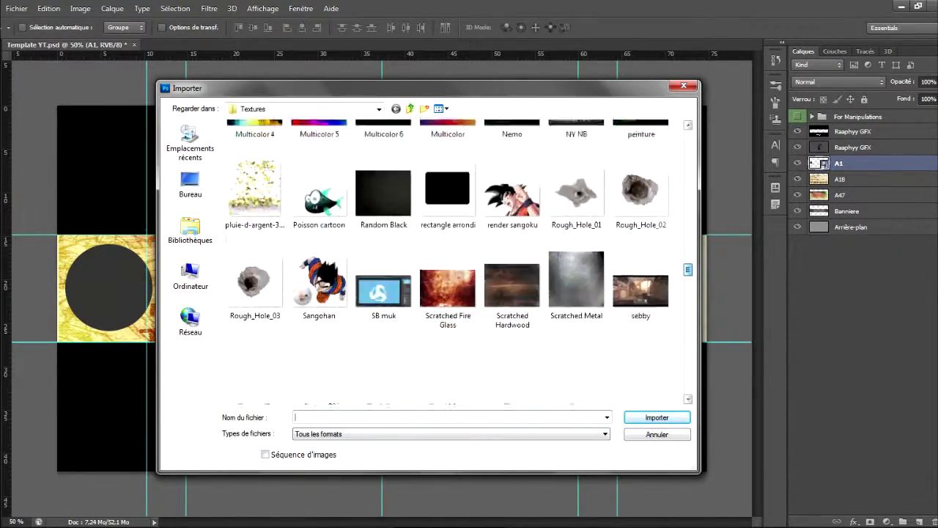
{"action": "double_click", "coordinate": [384, 202]}
{"action": "left_click_drag", "start_coordinate": [377, 285], "coordinate": [117, 307]}
{"action": "key", "text": "Return"}
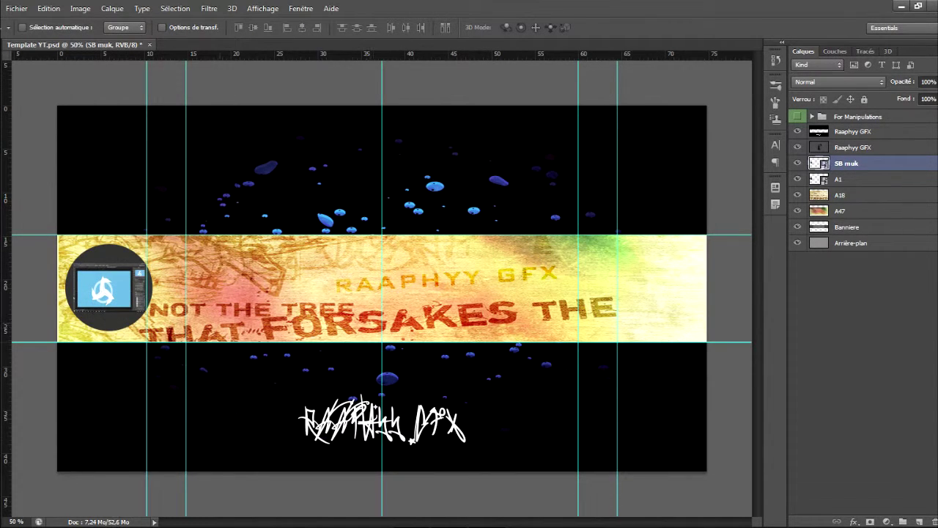
{"action": "left_click", "coordinate": [842, 179]}
{"action": "key", "text": "Delete"}
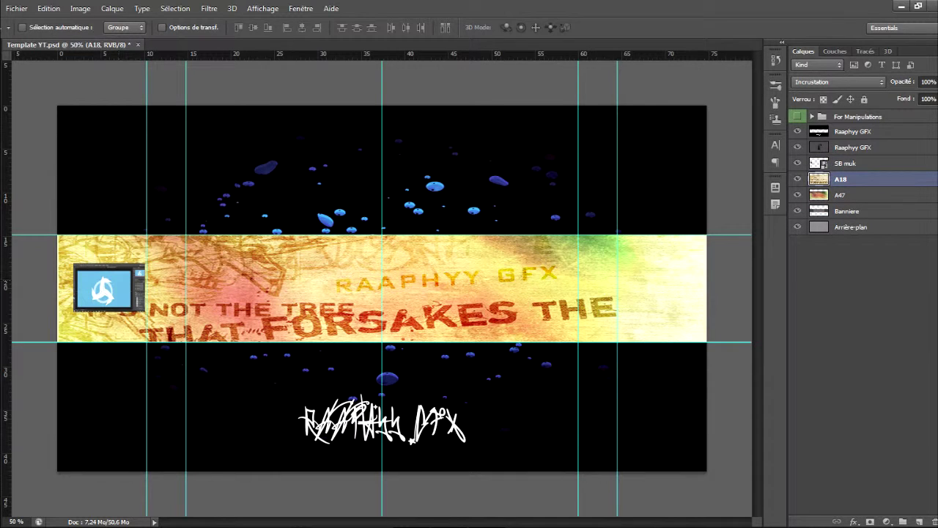
Step: Enlarge the SB muk image slightly, tilt it about -18.7°, and move it right across the second vertical guide
{"action": "key", "text": "ctrl+t"}
{"action": "key", "text": "Return"}
{"action": "left_click", "coordinate": [843, 163]}
{"action": "key", "text": "ctrl+t"}
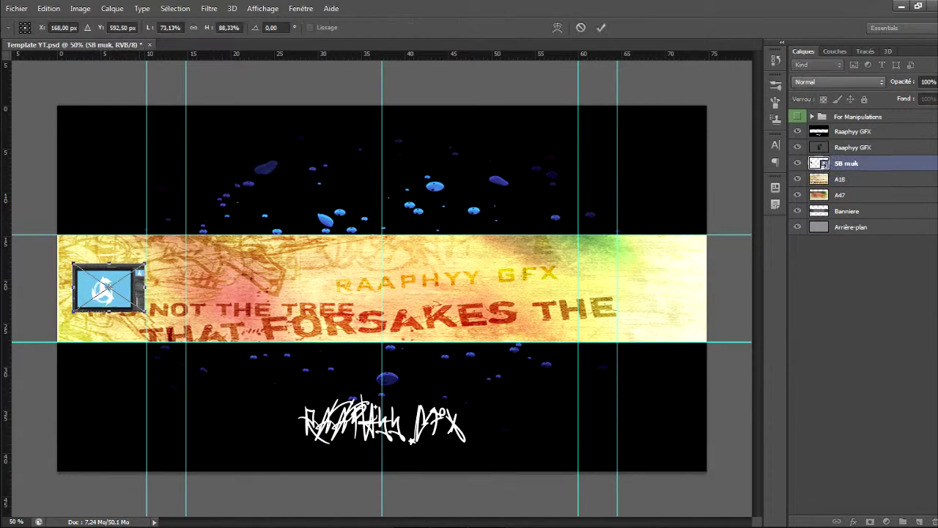
{"action": "left_click_drag", "start_coordinate": [147, 263], "coordinate": [29, 228]}
{"action": "key", "text": "v"}
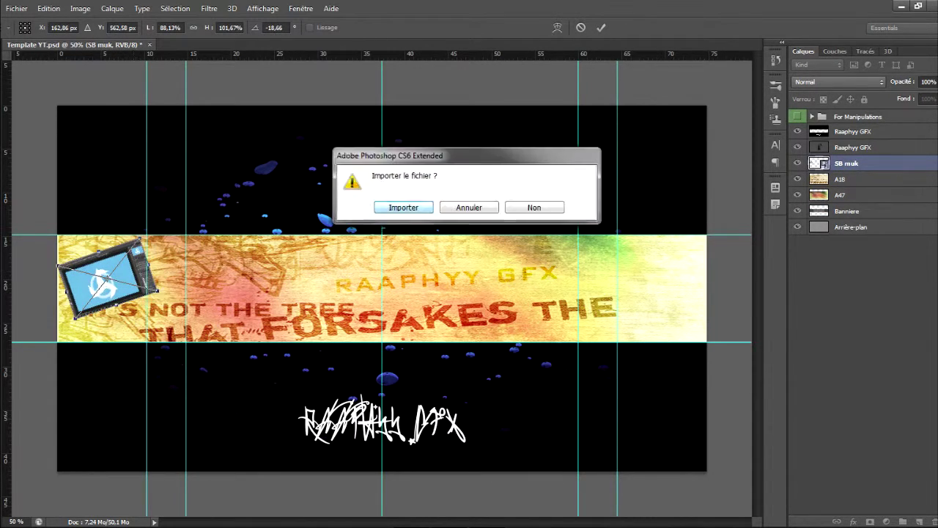
{"action": "key", "text": "Return"}
{"action": "left_click_drag", "start_coordinate": [110, 278], "coordinate": [210, 271]}
Step: Add the text "Speed ART" to the banner in BankGothic Md BT at 30 pt
{"action": "key", "text": "t"}
{"action": "left_click_drag", "start_coordinate": [258, 244], "coordinate": [416, 283]}
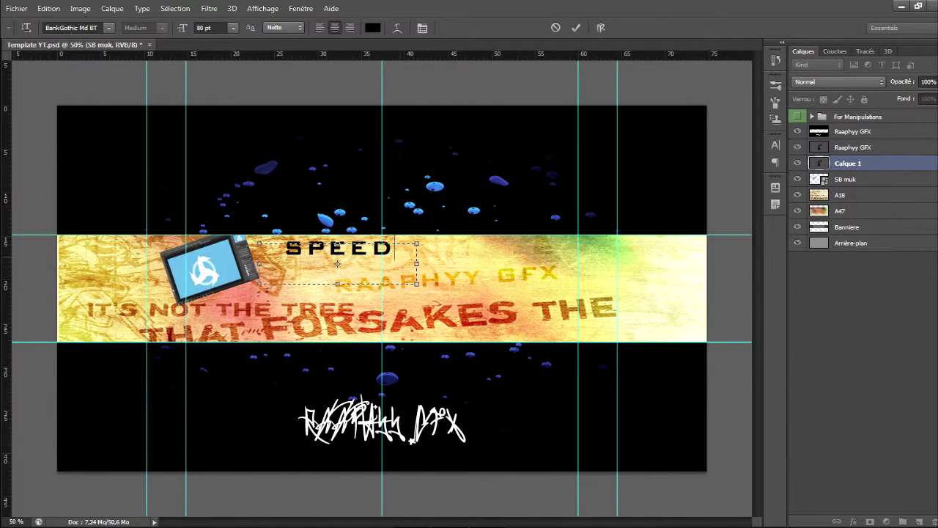
{"action": "key", "text": "ctrl+a"}
{"action": "left_click", "coordinate": [209, 27]}
{"action": "type", "text": "20"}
{"action": "key", "text": "Return"}
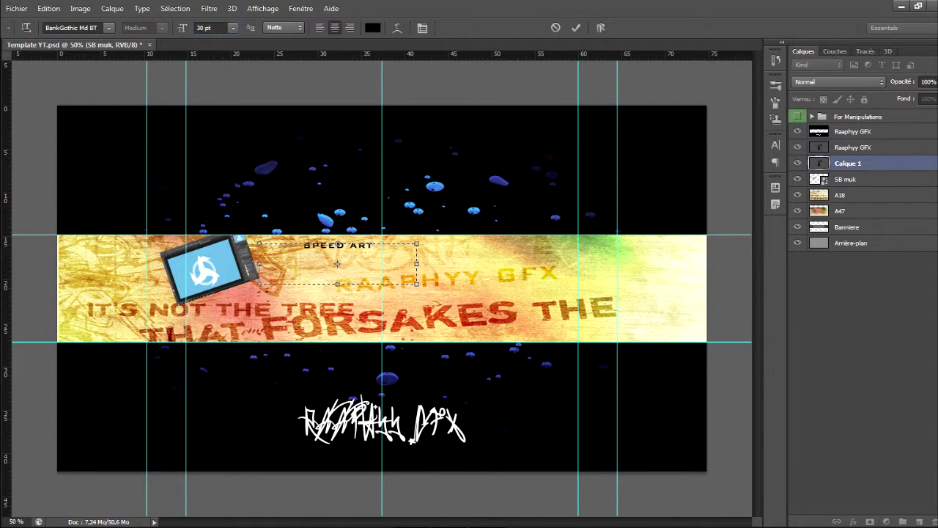
{"action": "key", "text": "ctrl+Return"}
Step: Place the Speed ART text under the SB muk image and rotate it to follow the image's lower edge
{"action": "key", "text": "v"}
{"action": "left_click_drag", "start_coordinate": [338, 264], "coordinate": [348, 327]}
{"action": "key", "text": "ctrl+t"}
{"action": "key", "text": "v"}
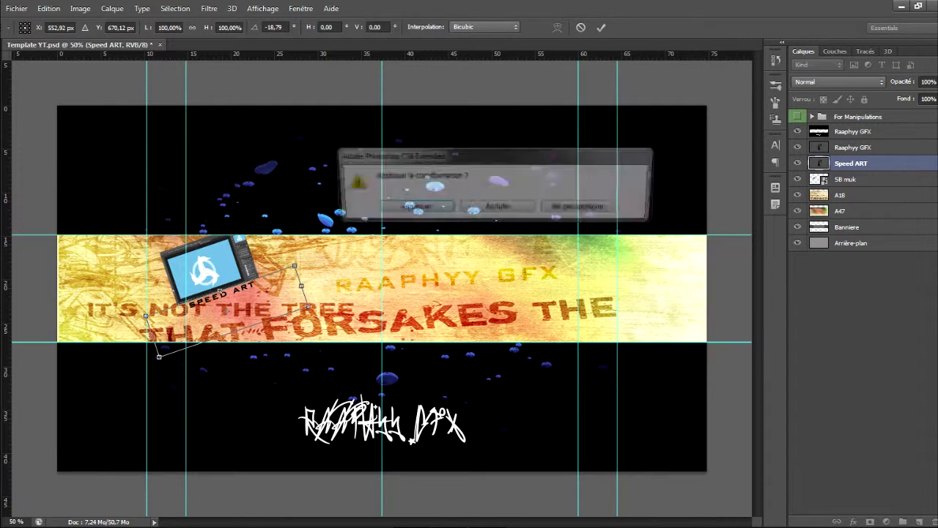
{"action": "key", "text": "Return"}
{"action": "key", "text": "ctrl+t"}
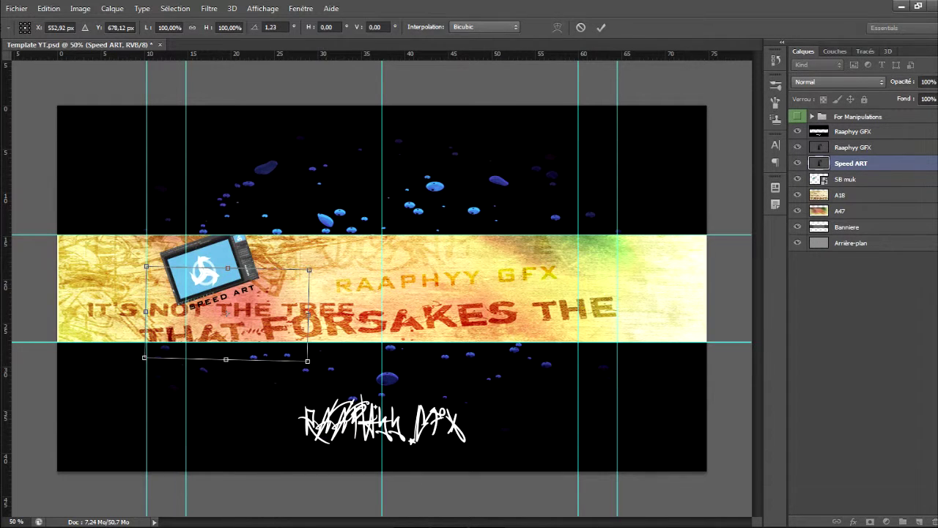
{"action": "key", "text": "v"}
{"action": "key", "text": "Return"}
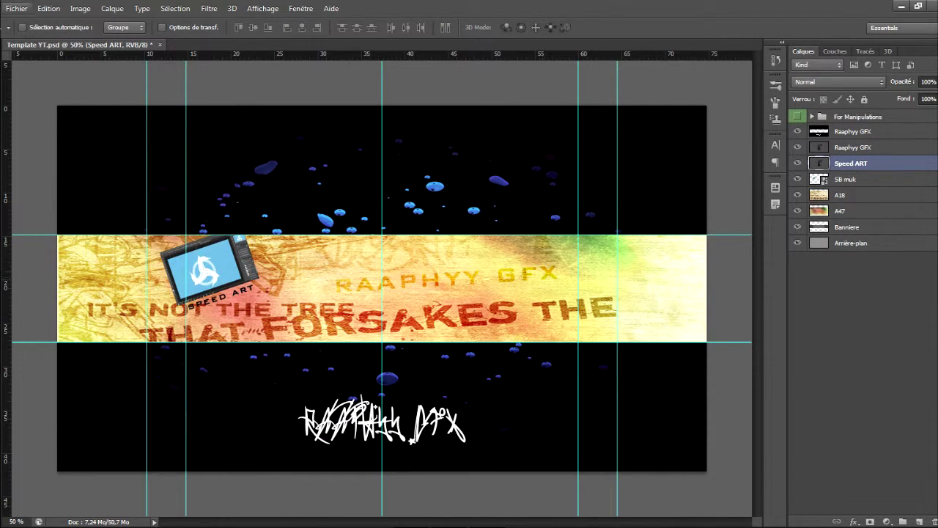
Step: Import the calm sb image, shrink it to about 87% width, tilt it about 23°, and place it near the banner's right end
{"action": "left_click", "coordinate": [16, 8]}
{"action": "scroll", "coordinate": [460, 262], "scroll_direction": "down", "scroll_amount": 5}
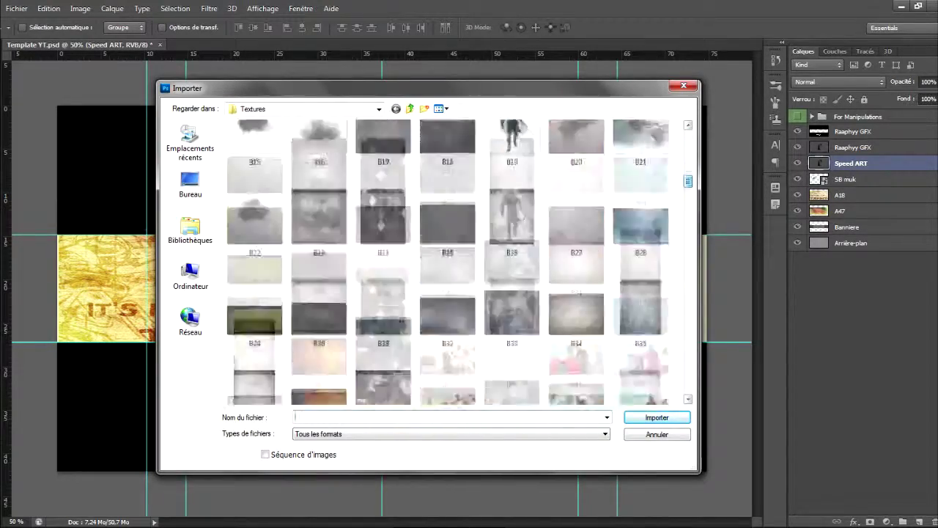
{"action": "scroll", "coordinate": [459, 262], "scroll_direction": "down", "scroll_amount": 10}
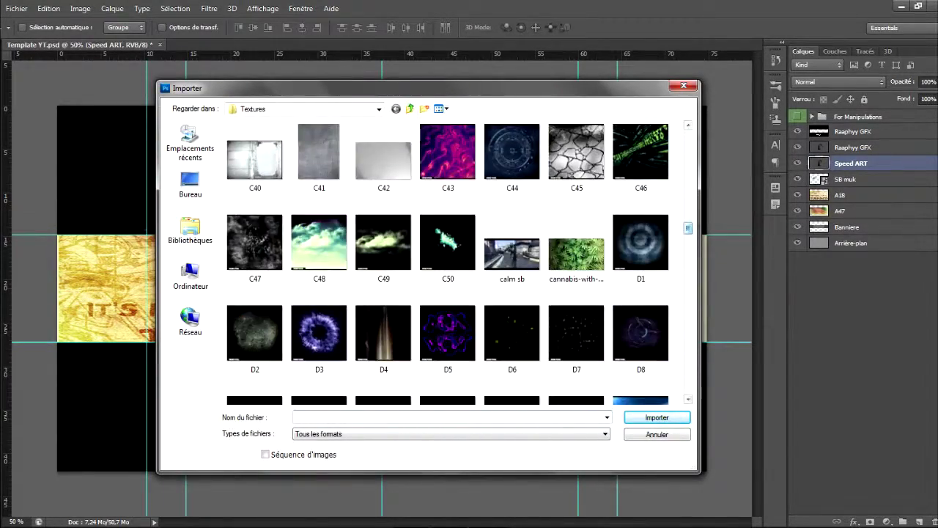
{"action": "double_click", "coordinate": [511, 253]}
{"action": "left_click_drag", "start_coordinate": [381, 288], "coordinate": [224, 277]}
{"action": "left_click_drag", "start_coordinate": [286, 242], "coordinate": [277, 219]}
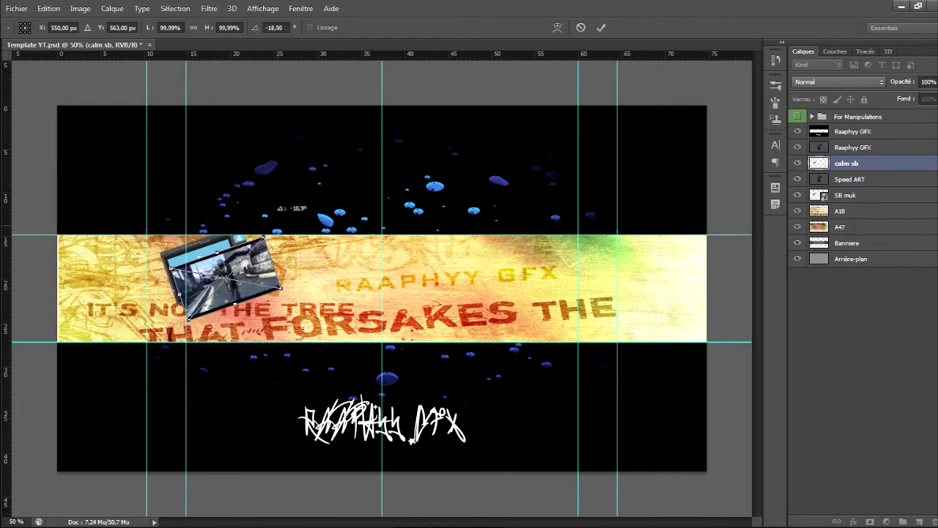
{"action": "left_click_drag", "start_coordinate": [276, 291], "coordinate": [650, 261]}
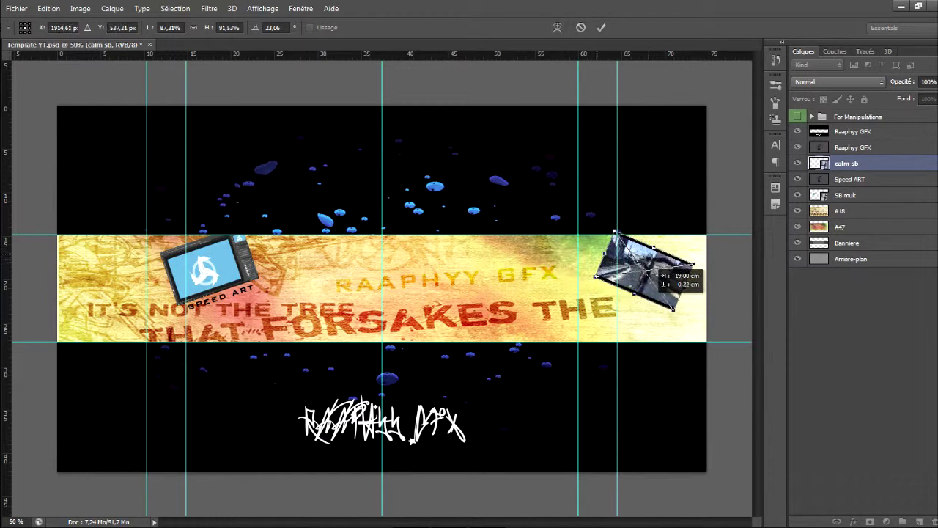
{"action": "key", "text": "t"}
{"action": "key", "text": "Return"}
Step: Add the text "EDIT" and place it tilted along the lower edge of the calm sb image
{"action": "left_click_drag", "start_coordinate": [591, 283], "coordinate": [591, 283]}
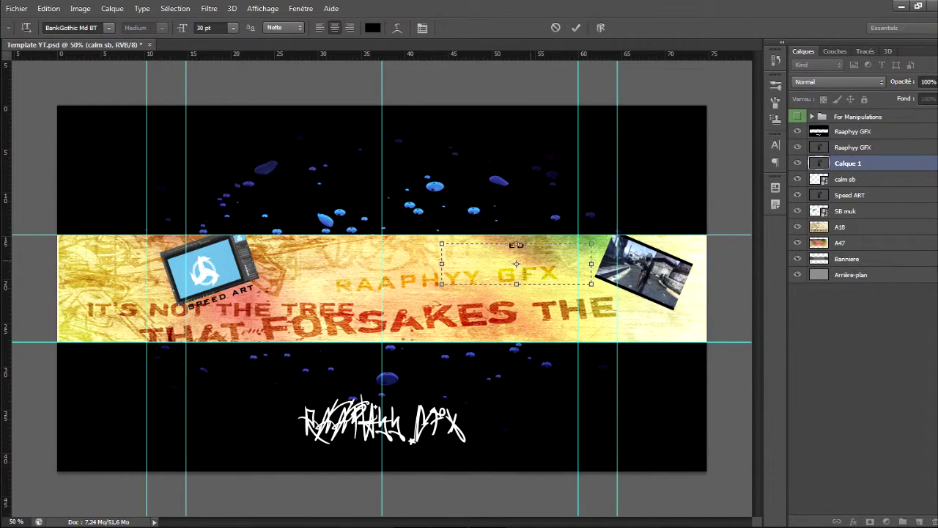
{"action": "key", "text": "ctrl+Return"}
{"action": "key", "text": "v"}
{"action": "left_click_drag", "start_coordinate": [516, 263], "coordinate": [637, 322]}
{"action": "key", "text": "ctrl+t"}
{"action": "mouse_move", "coordinate": [703, 381]}
{"action": "left_mouse_down"}
{"action": "mouse_move", "coordinate": [697, 388]}
{"action": "mouse_move", "coordinate": [692, 367]}
{"action": "left_mouse_up"}
{"action": "key", "text": "v"}
{"action": "key", "text": "Return"}
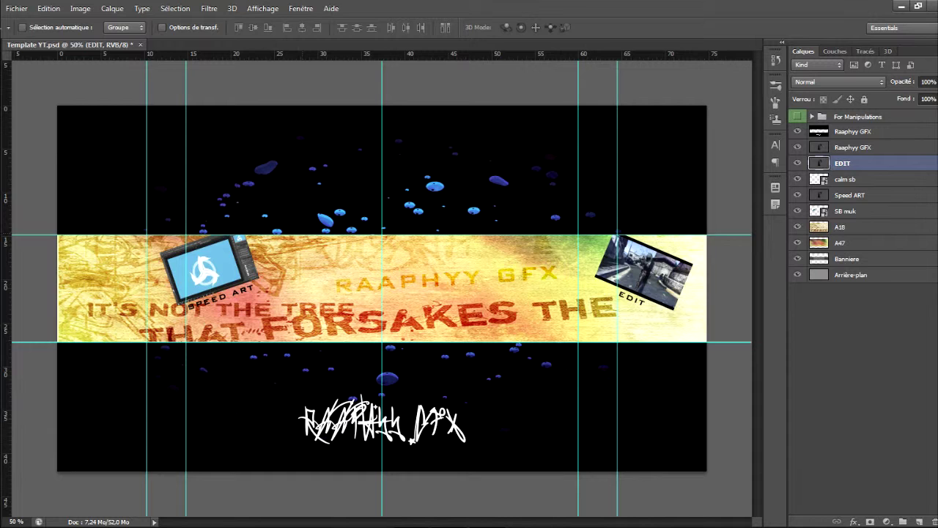
Step: Give the SB muk layer a lightening blending mode, and set the calm sb layer to Superposition
{"action": "left_click", "coordinate": [850, 211]}
{"action": "left_click", "coordinate": [838, 81]}
{"action": "left_click", "coordinate": [835, 147]}
{"action": "left_click", "coordinate": [843, 163]}
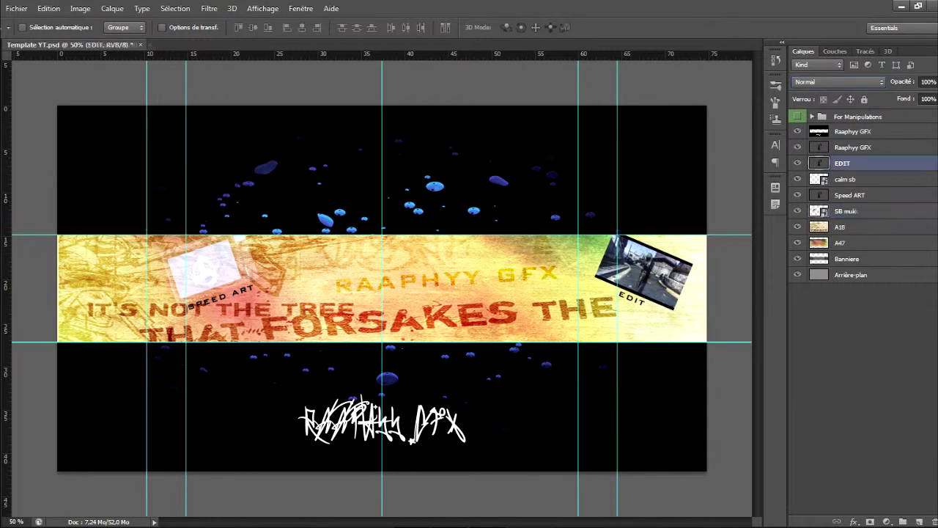
{"action": "left_click", "coordinate": [847, 179]}
{"action": "left_click", "coordinate": [838, 82]}
{"action": "left_click", "coordinate": [815, 196]}
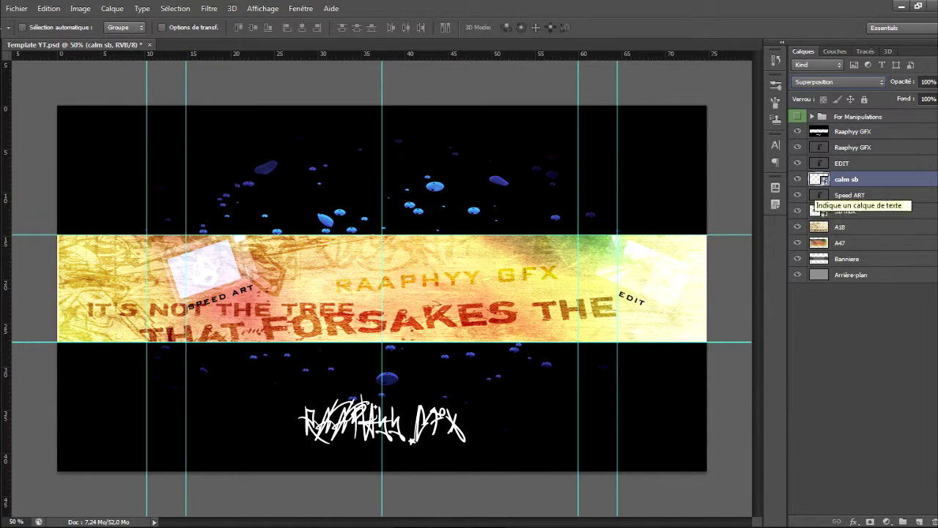
Step: Move the calm sb image and its EDIT caption beside the SB muk image, and shift the Raaphyy GFX title slightly right
{"action": "left_click_drag", "start_coordinate": [683, 287], "coordinate": [349, 289]}
{"action": "left_click_drag", "start_coordinate": [637, 302], "coordinate": [304, 316]}
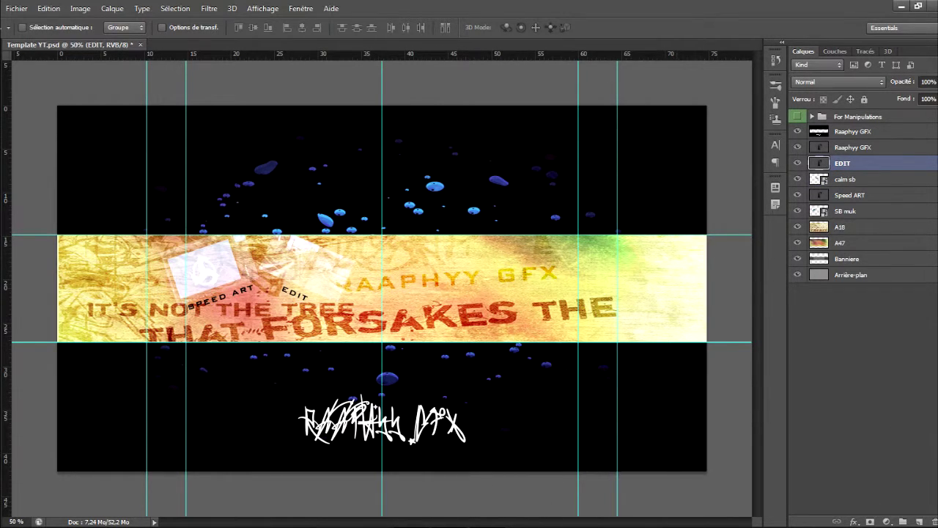
{"action": "left_click", "coordinate": [853, 147]}
{"action": "left_click_drag", "start_coordinate": [455, 277], "coordinate": [469, 279]}
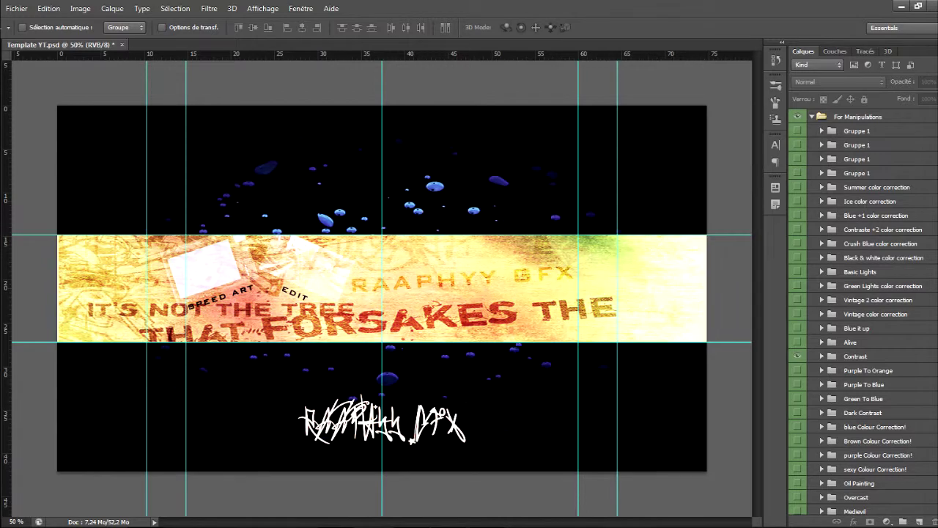
Step: Try the RisK Dock CC, Contrast, Vintage 2, Contraste +2 and Basic Lights color corrections on the banner
{"action": "scroll", "coordinate": [861, 308], "scroll_direction": "down", "scroll_amount": 7}
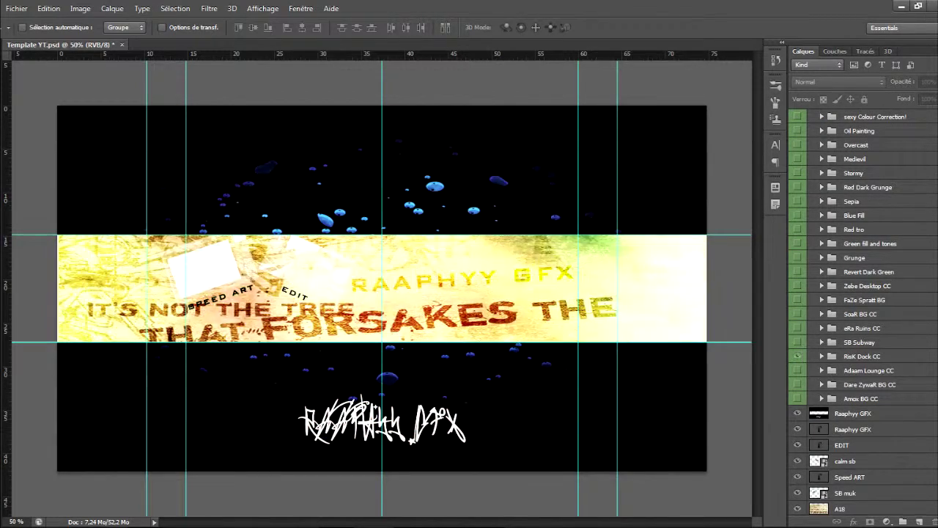
{"action": "scroll", "coordinate": [861, 308], "scroll_direction": "up", "scroll_amount": 3}
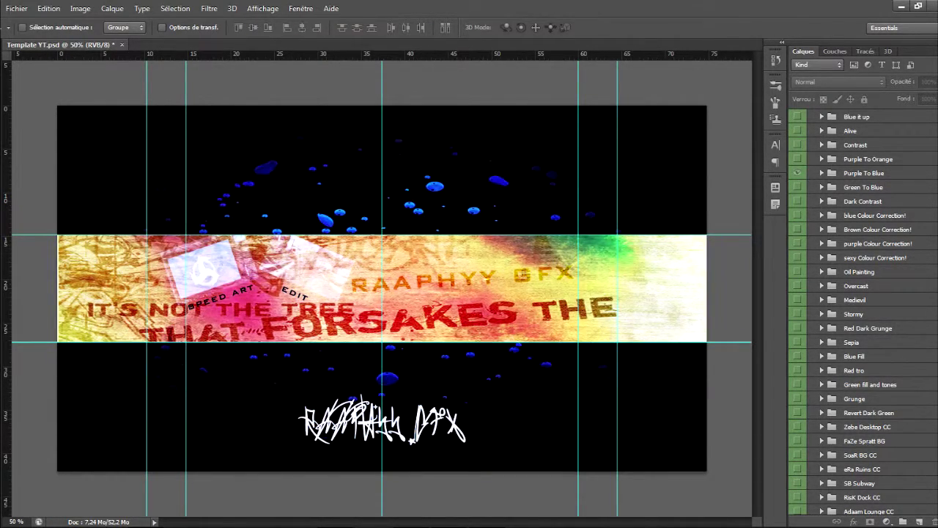
{"action": "left_click", "coordinate": [797, 145]}
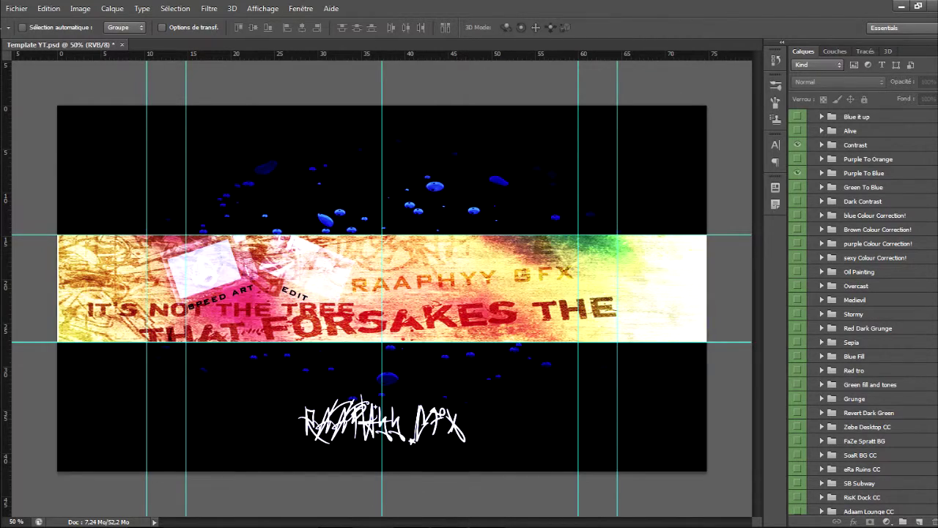
{"action": "scroll", "coordinate": [857, 308], "scroll_direction": "up", "scroll_amount": 1}
{"action": "left_click", "coordinate": [798, 130]}
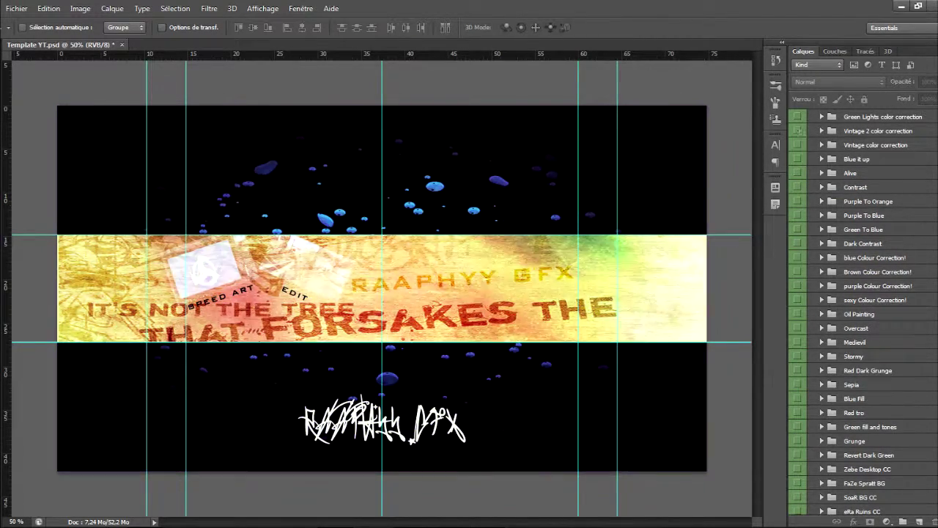
{"action": "scroll", "coordinate": [858, 308], "scroll_direction": "up", "scroll_amount": 3}
{"action": "left_click", "coordinate": [798, 173]}
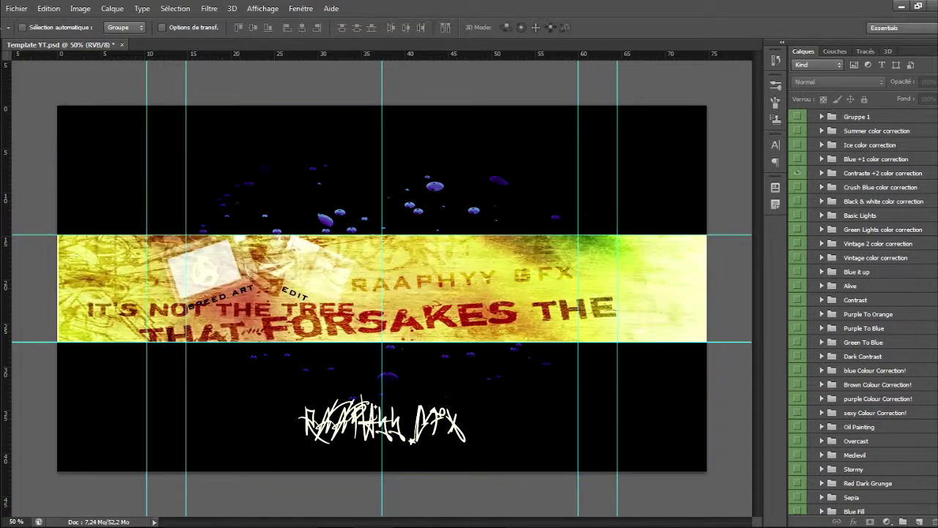
{"action": "left_click", "coordinate": [798, 215]}
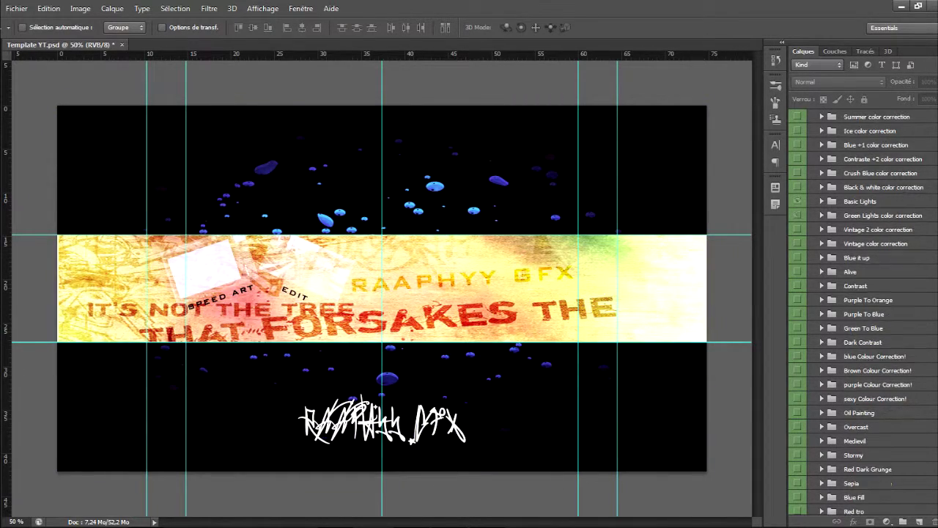
Step: Show only the Purple To Blue color correction in the For Manipulations group
{"action": "scroll", "coordinate": [797, 215], "scroll_direction": "down", "scroll_amount": 1}
{"action": "left_click", "coordinate": [798, 187]}
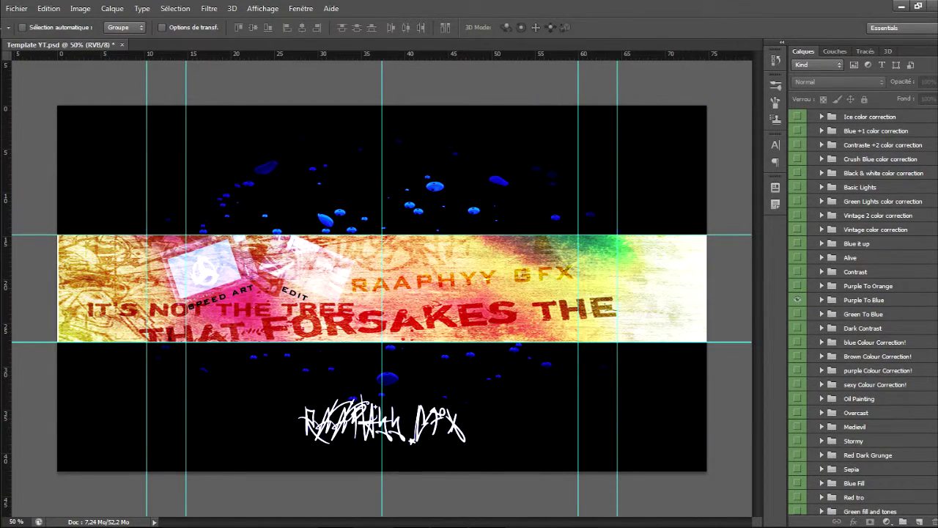
{"action": "scroll", "coordinate": [858, 315], "scroll_direction": "up", "scroll_amount": 1}
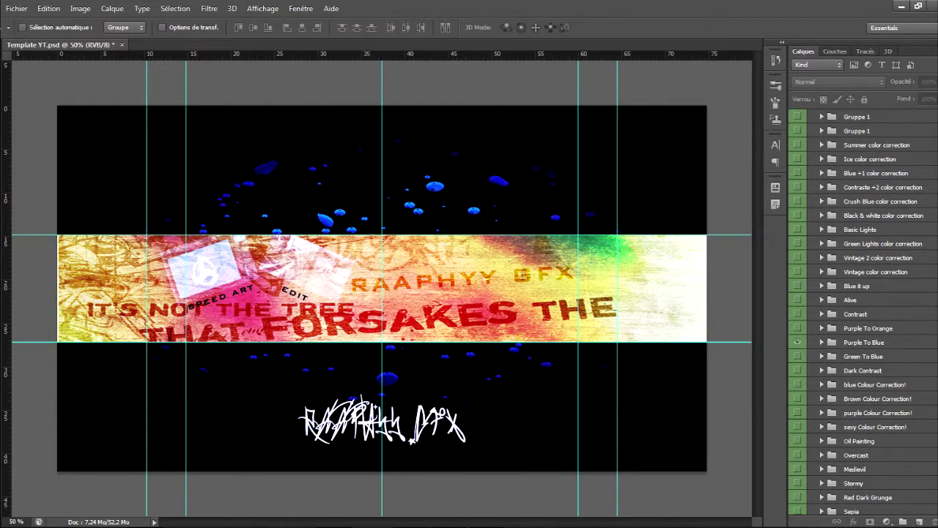
Step: Try Dark Contrast, Sepia, Green fill and tones, Grunge, Revert Dark Green and SoaR BG CC on top of Purple To Blue
{"action": "scroll", "coordinate": [857, 315], "scroll_direction": "down", "scroll_amount": 2}
{"action": "left_click", "coordinate": [798, 413]}
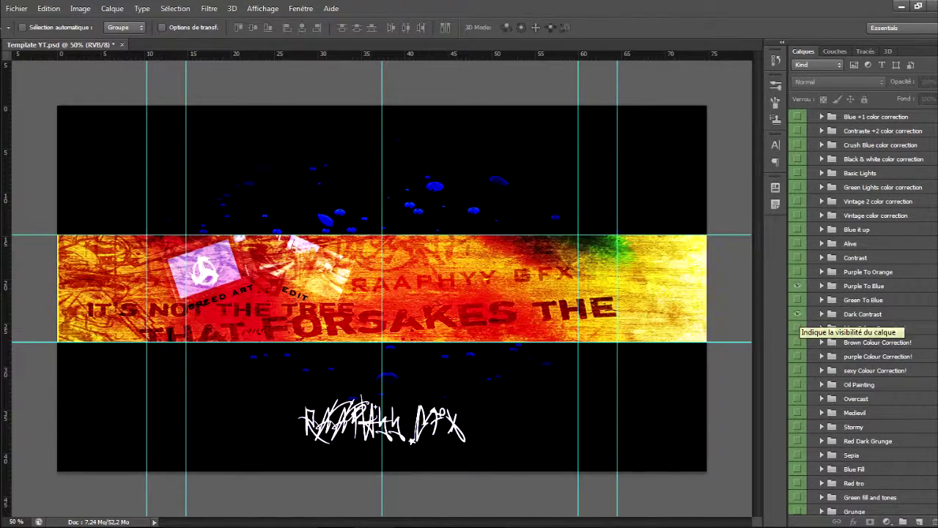
{"action": "left_click", "coordinate": [797, 454]}
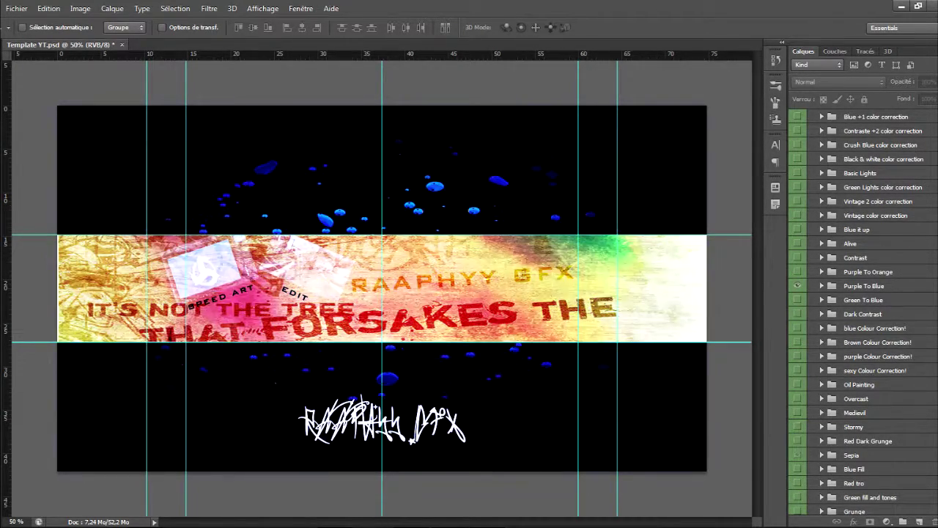
{"action": "scroll", "coordinate": [797, 488], "scroll_direction": "down", "scroll_amount": 2}
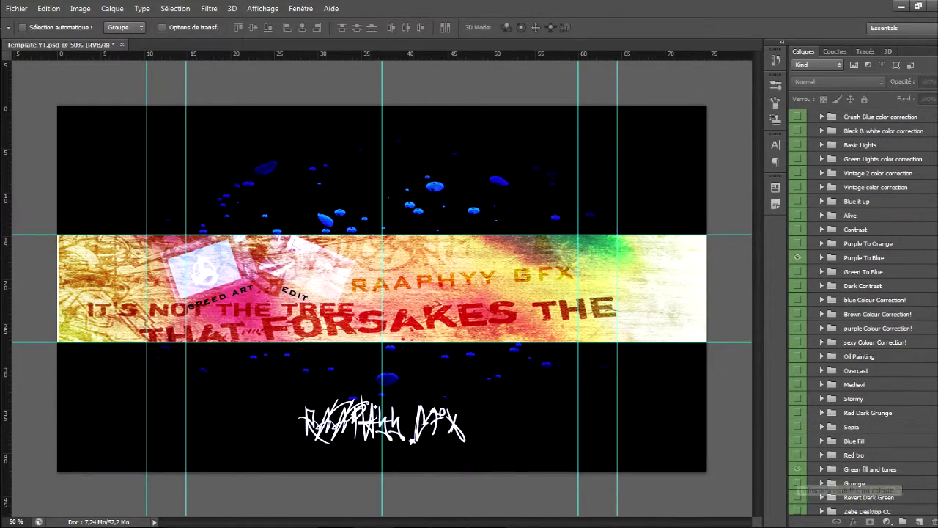
{"action": "left_click", "coordinate": [798, 483]}
{"action": "left_click", "coordinate": [797, 483]}
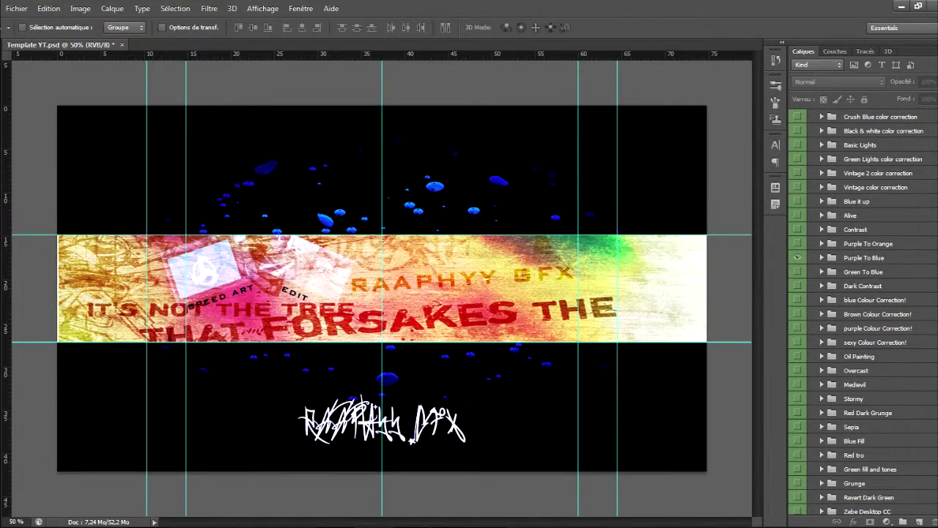
{"action": "left_click", "coordinate": [798, 497]}
{"action": "left_click", "coordinate": [797, 497]}
{"action": "scroll", "coordinate": [797, 488], "scroll_direction": "down", "scroll_amount": 3}
{"action": "left_click", "coordinate": [797, 483]}
{"action": "left_click", "coordinate": [798, 483]}
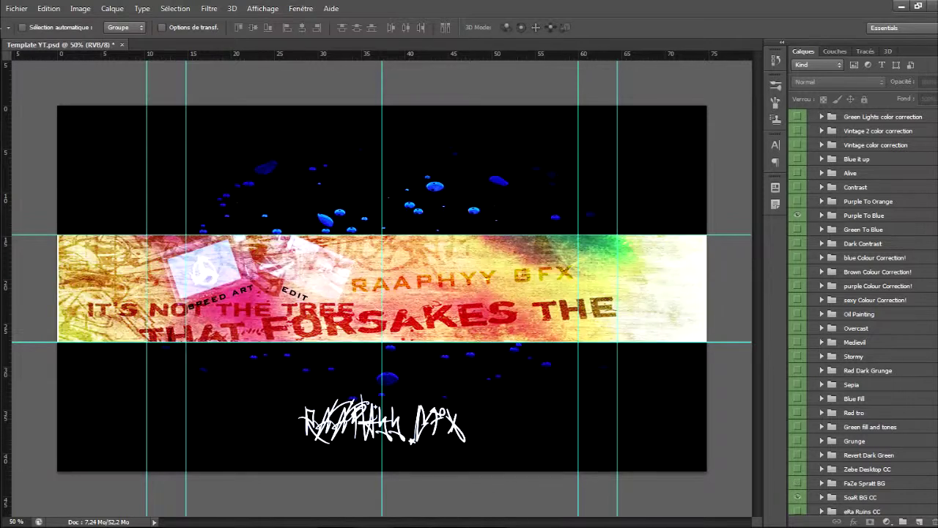
Step: Collapse the For Manipulations group and change the EDIT caption's blending mode so it merges into the background texture
{"action": "scroll", "coordinate": [857, 293], "scroll_direction": "up", "scroll_amount": 10}
{"action": "left_click", "coordinate": [811, 116]}
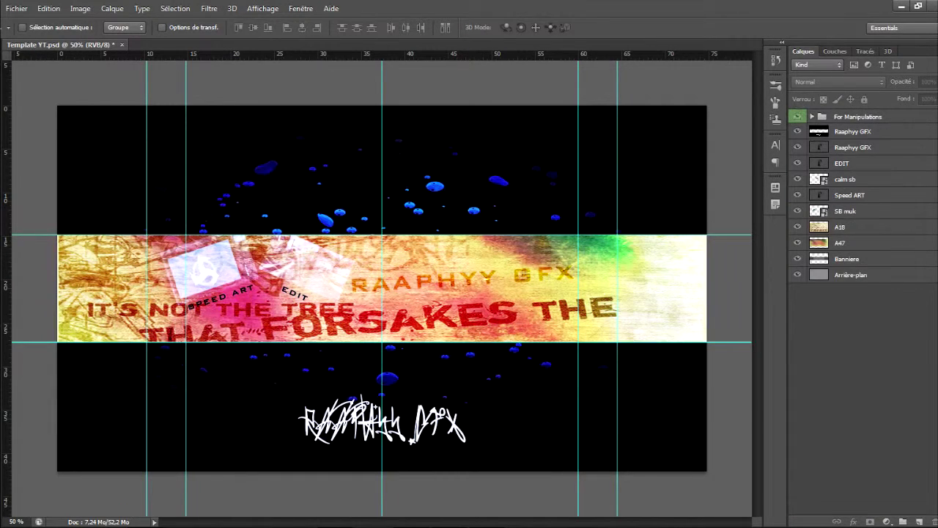
{"action": "left_click", "coordinate": [841, 162]}
{"action": "left_click", "coordinate": [838, 81]}
{"action": "left_click", "coordinate": [821, 180]}
{"action": "left_click", "coordinate": [837, 81]}
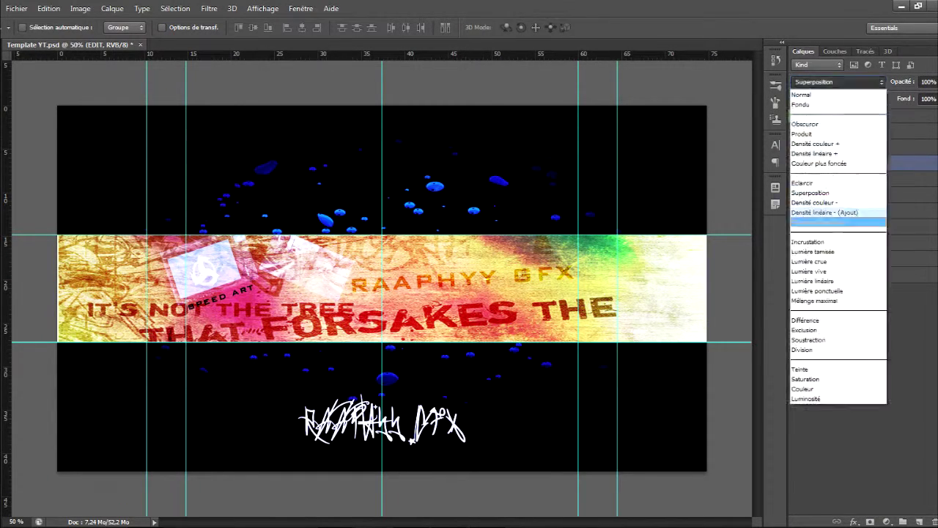
Step: Set the Speed ART layer's blending mode to Incrustation
{"action": "left_click", "coordinate": [850, 195]}
{"action": "left_click", "coordinate": [838, 82]}
{"action": "left_click", "coordinate": [814, 241]}
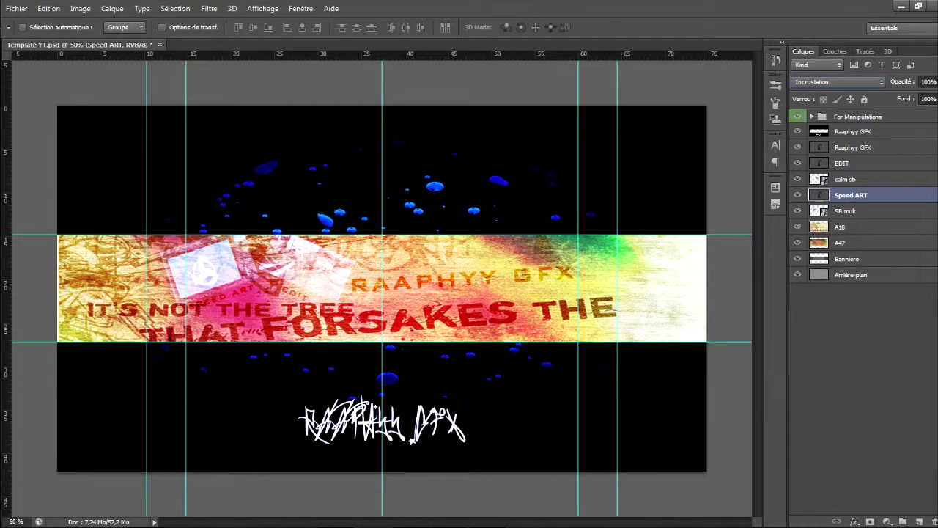
Step: Rotate the Speed ART caption about 3.7° and place it just above the GFX part of the Raaphyy GFX title
{"action": "key", "text": "ctrl+t"}
{"action": "left_click_drag", "start_coordinate": [242, 344], "coordinate": [178, 315]}
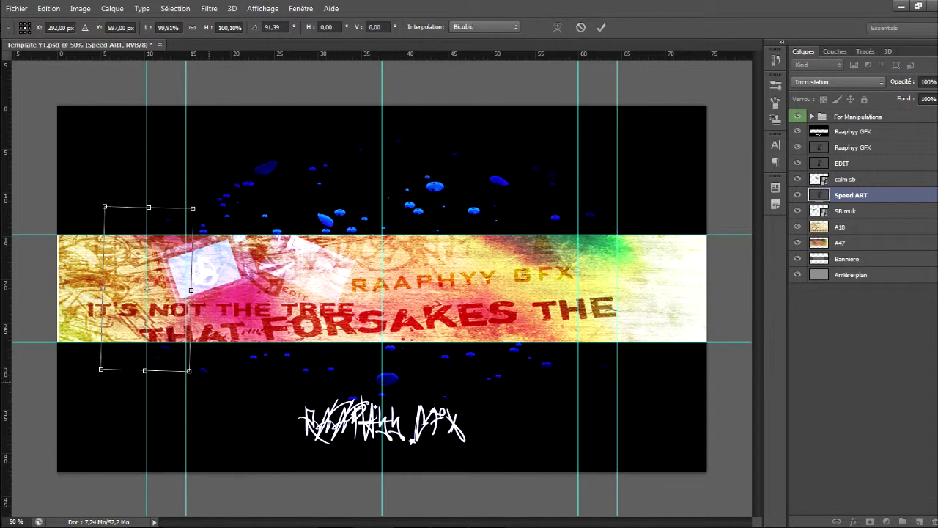
{"action": "left_click_drag", "start_coordinate": [103, 375], "coordinate": [71, 327]}
{"action": "left_click_drag", "start_coordinate": [234, 257], "coordinate": [593, 286]}
{"action": "key", "text": "v"}
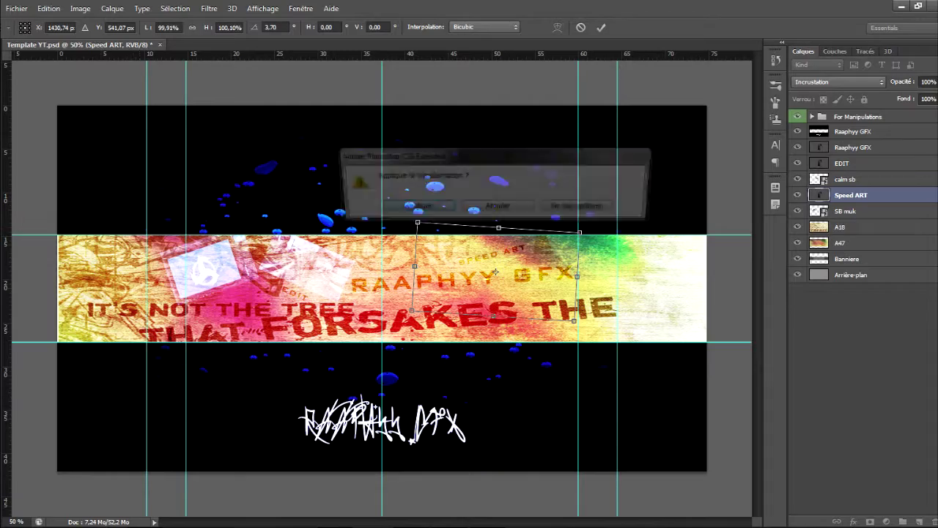
{"action": "key", "text": "Return"}
Step: Start a free transform on the SB muk image
{"action": "left_click", "coordinate": [846, 211]}
{"action": "key", "text": "ctrl+t"}
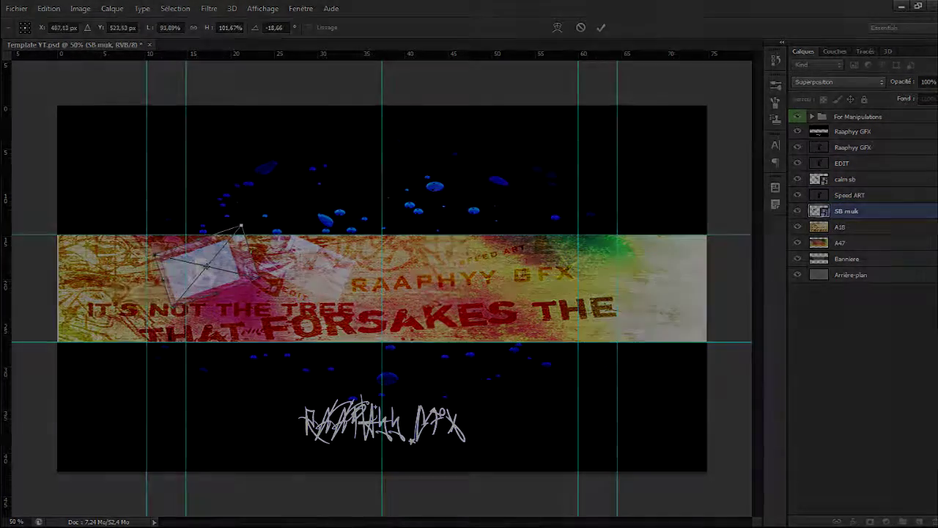